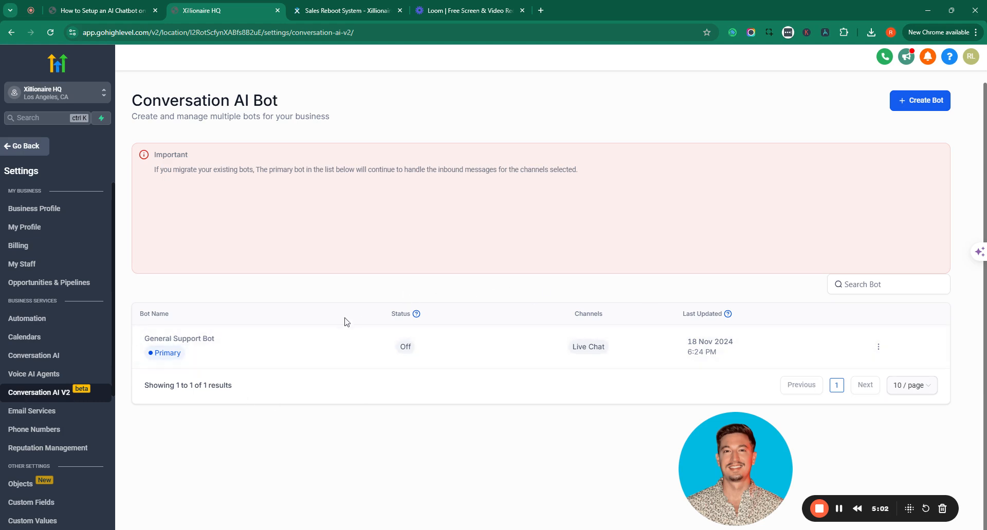
Open the bot row's options menu, then choose Create Bot to bring up the bot settings page
{"action": "left_click", "coordinate": [878, 347]}
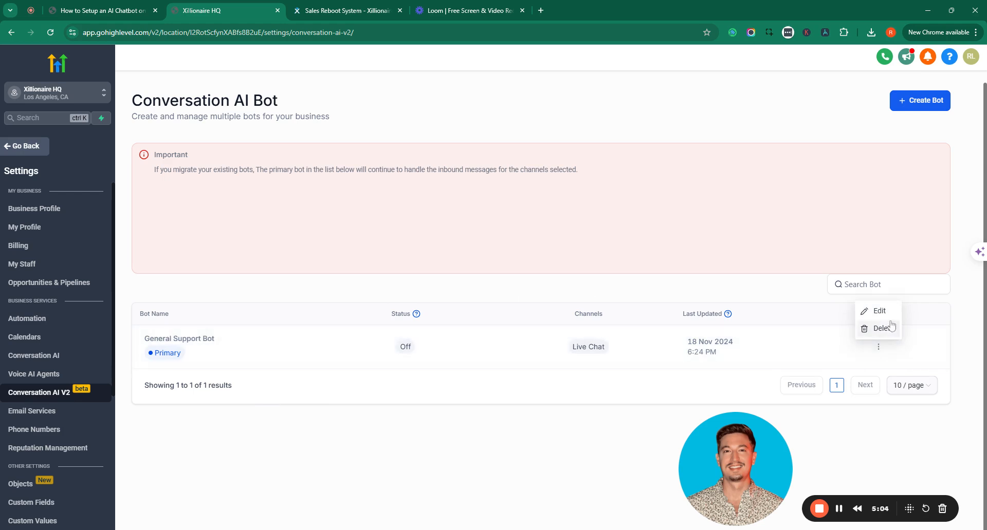
{"action": "left_click", "coordinate": [928, 108]}
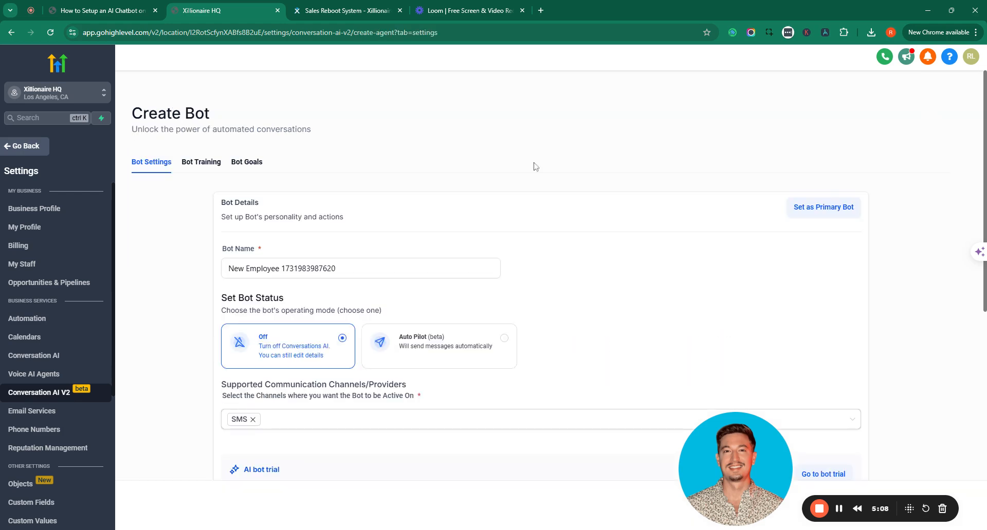
{"action": "scroll", "coordinate": [498, 414], "scroll_direction": "down", "scroll_amount": 5}
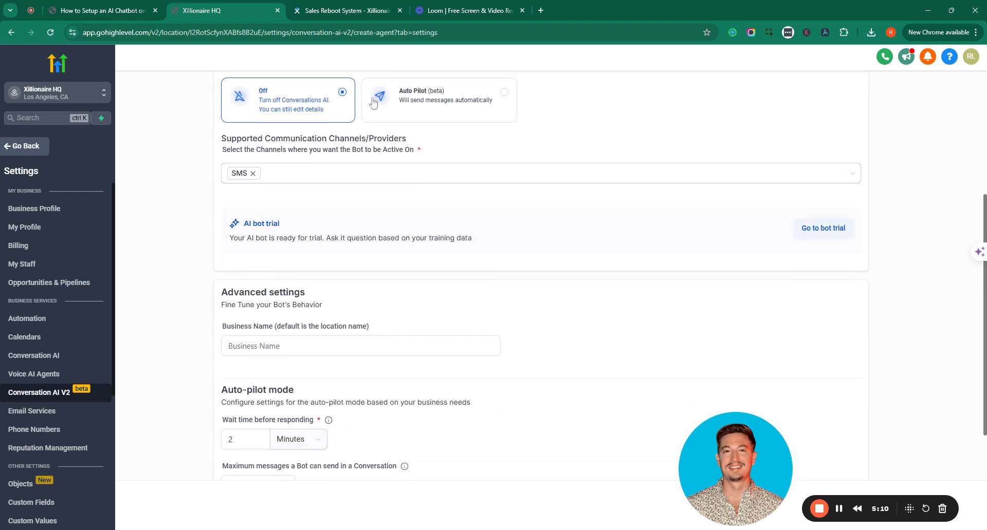
{"action": "scroll", "coordinate": [372, 295], "scroll_direction": "up", "scroll_amount": 5}
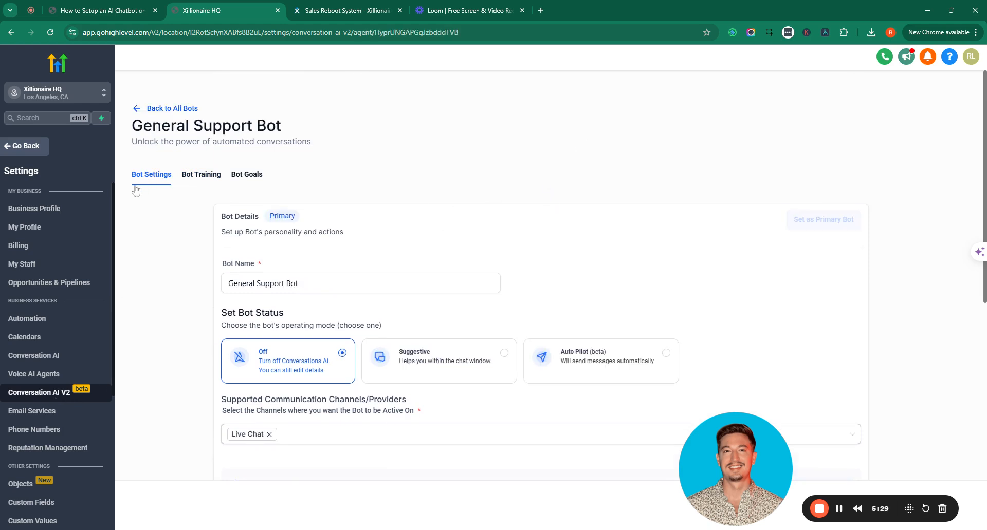
Check the General Support Bot's name field, then open the Supported Communication Channels list
{"action": "scroll", "coordinate": [209, 262], "scroll_direction": "down", "scroll_amount": 5}
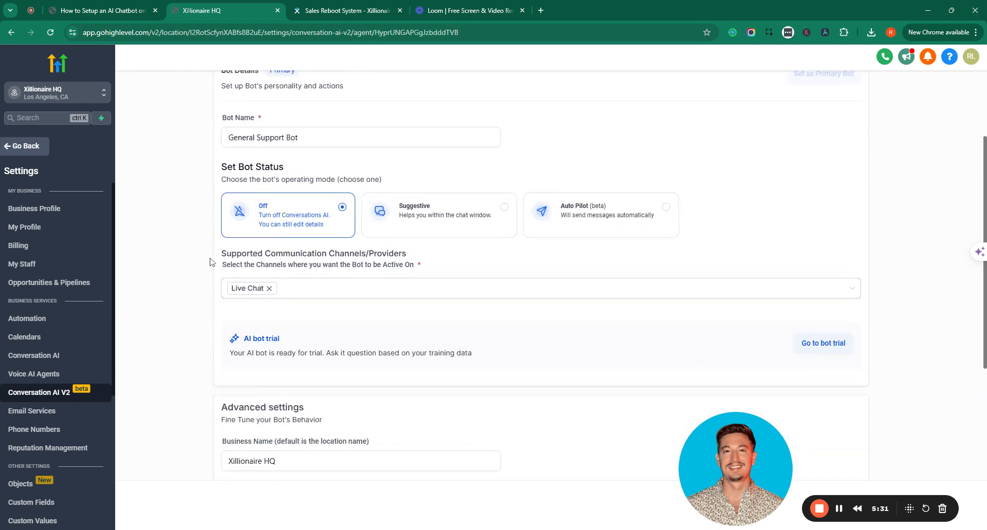
{"action": "scroll", "coordinate": [351, 267], "scroll_direction": "up", "scroll_amount": 5}
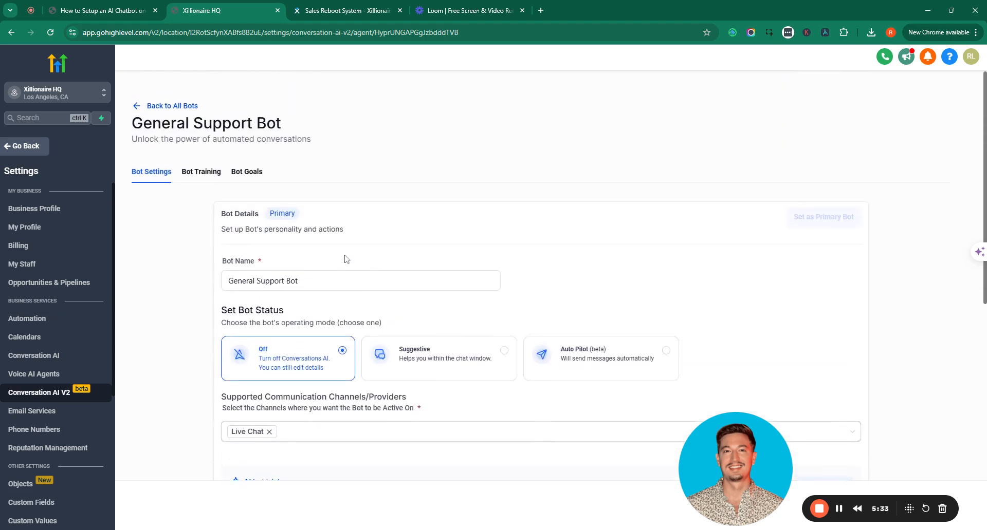
{"action": "left_click", "coordinate": [351, 277]}
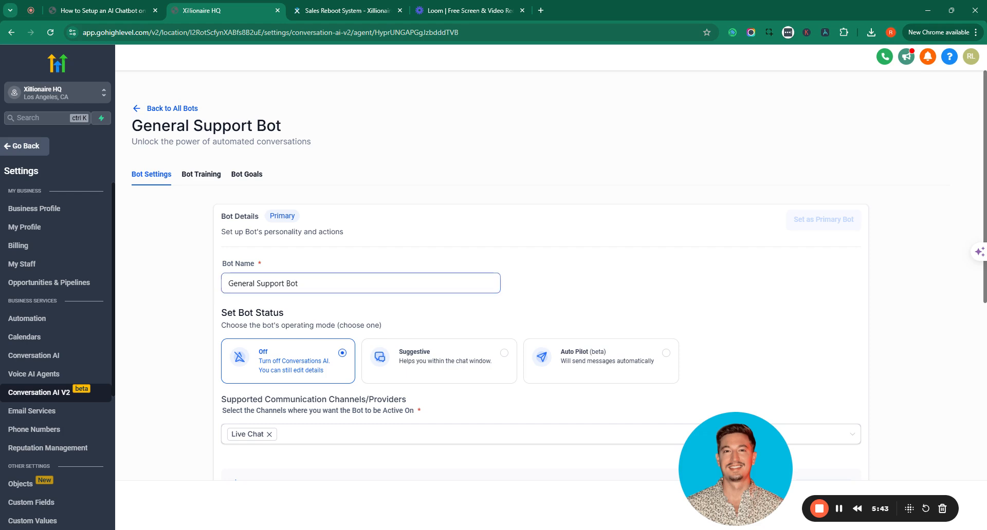
{"action": "left_click", "coordinate": [358, 306]}
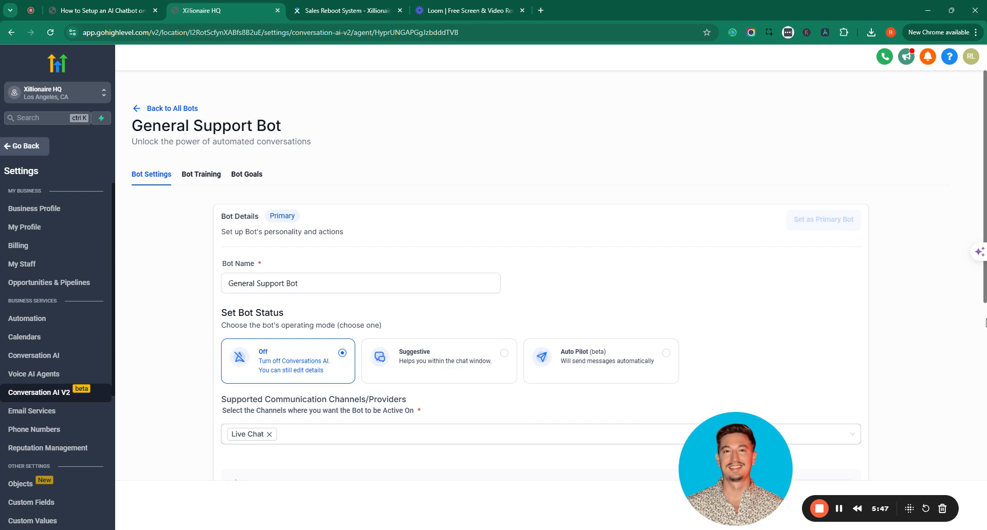
{"action": "scroll", "coordinate": [559, 274], "scroll_direction": "down", "scroll_amount": 4}
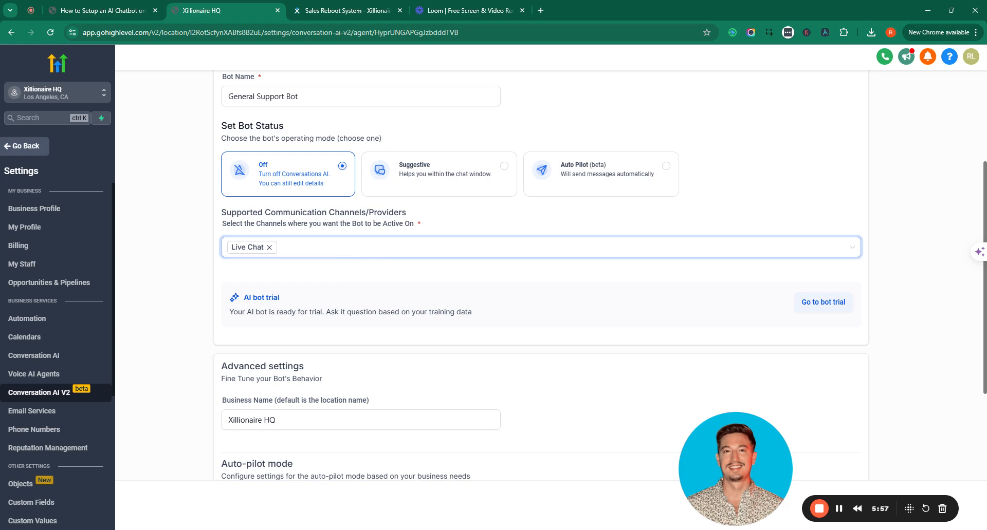
{"action": "left_click", "coordinate": [383, 250]}
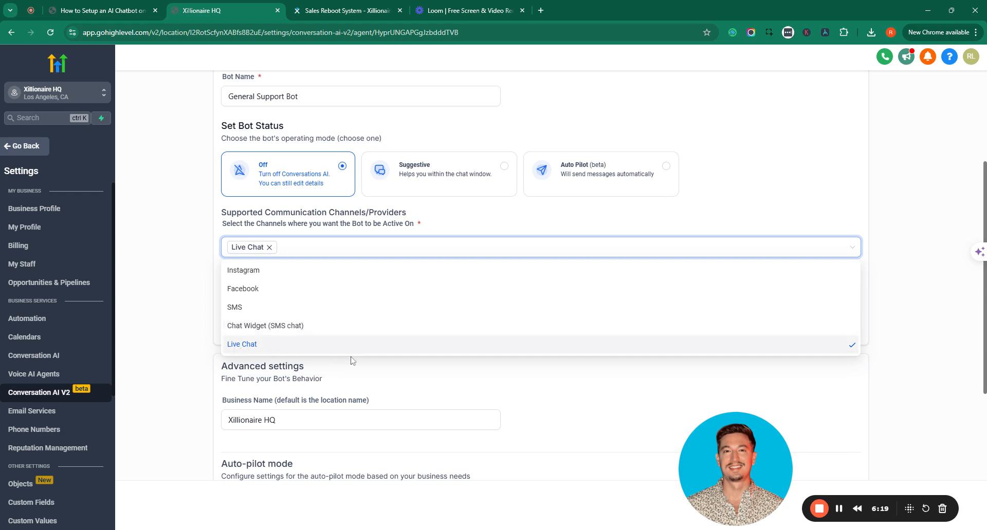
Add Instagram, Facebook, SMS and Chat Widget (SMS chat) as supported channels
{"action": "left_click", "coordinate": [212, 306]}
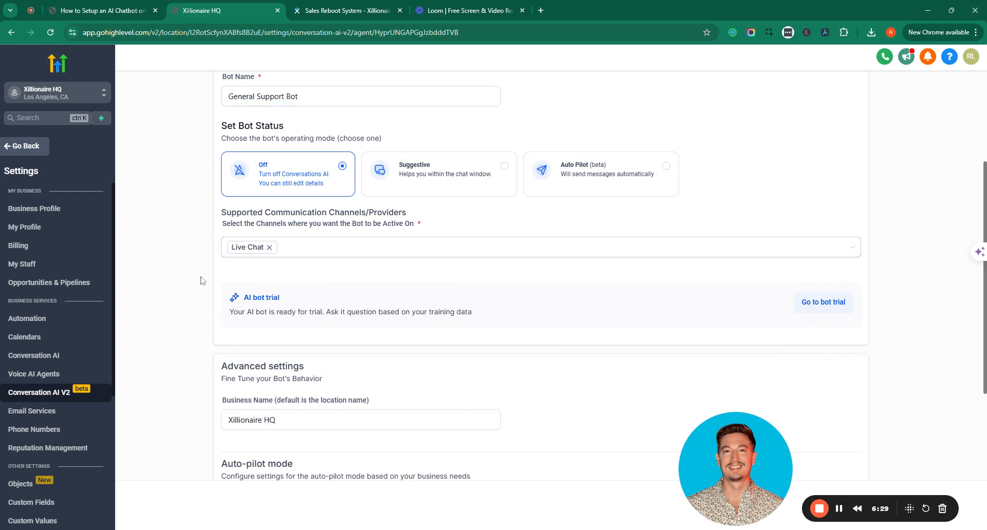
{"action": "left_click", "coordinate": [334, 246]}
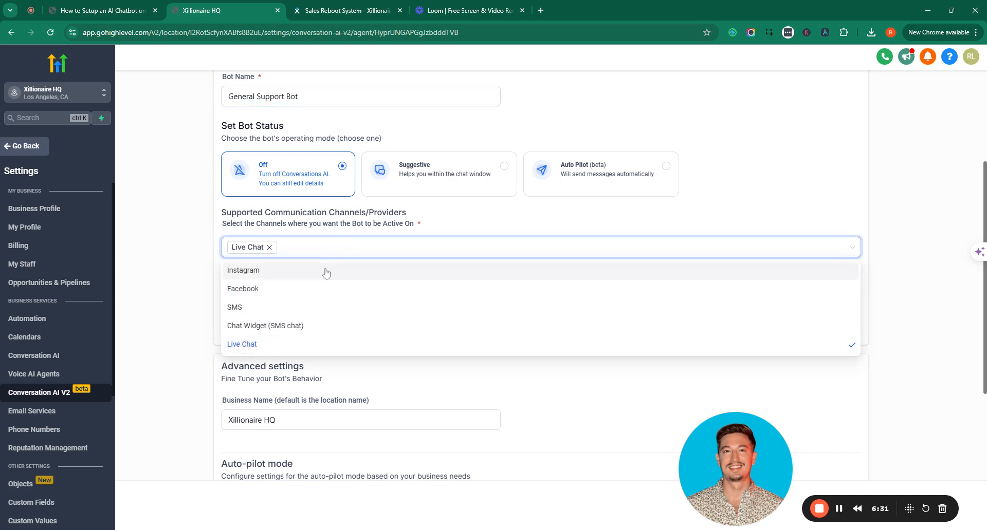
{"action": "left_click", "coordinate": [276, 275]}
{"action": "left_click", "coordinate": [273, 292]}
{"action": "left_click", "coordinate": [255, 308]}
{"action": "left_click", "coordinate": [273, 326]}
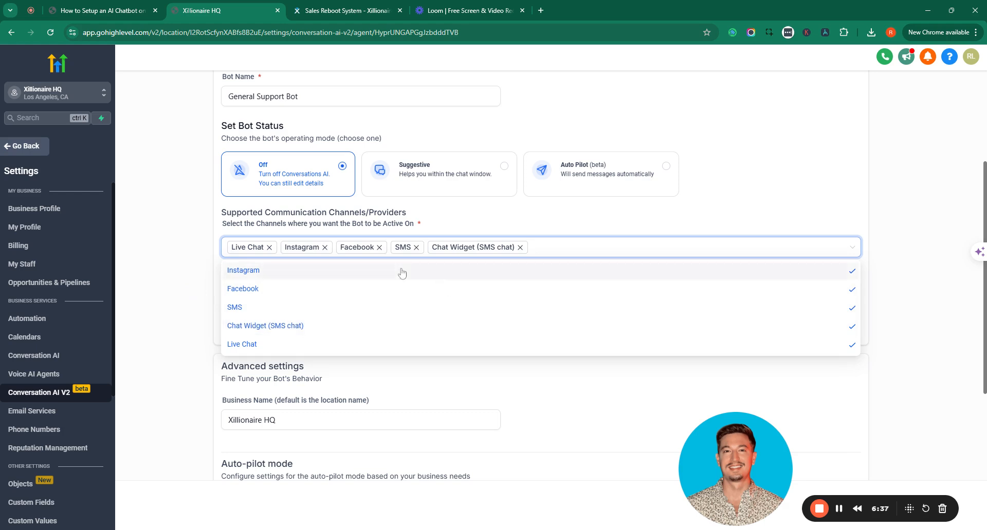
Remove Instagram, Facebook, SMS and Chat Widget again, leaving only Live Chat, and close the list
{"action": "left_click", "coordinate": [324, 247]}
{"action": "left_click", "coordinate": [324, 247]}
{"action": "left_click", "coordinate": [308, 248]}
{"action": "left_click", "coordinate": [373, 247]}
{"action": "left_click", "coordinate": [373, 248]}
{"action": "left_click", "coordinate": [185, 252]}
{"action": "scroll", "coordinate": [187, 249], "scroll_direction": "down", "scroll_amount": 5}
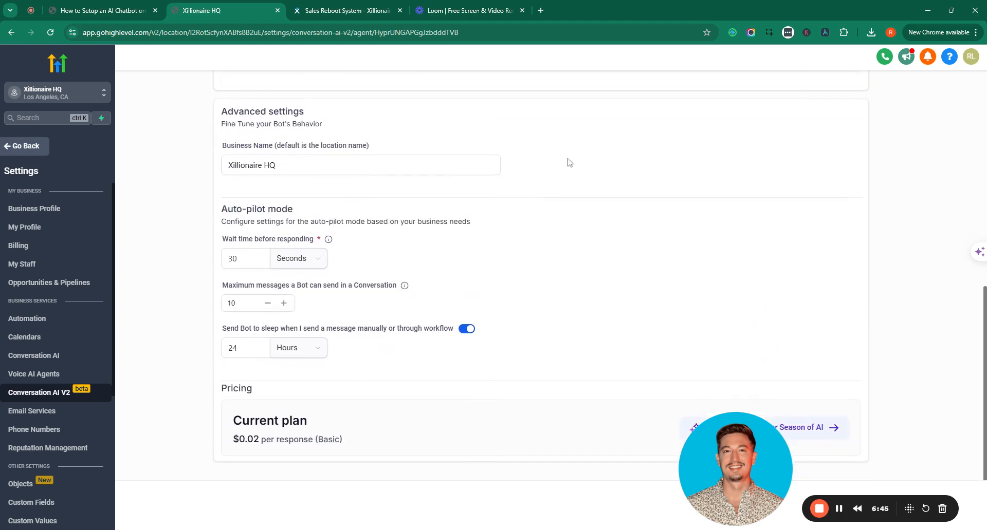
{"action": "scroll", "coordinate": [560, 224], "scroll_direction": "up", "scroll_amount": 9}
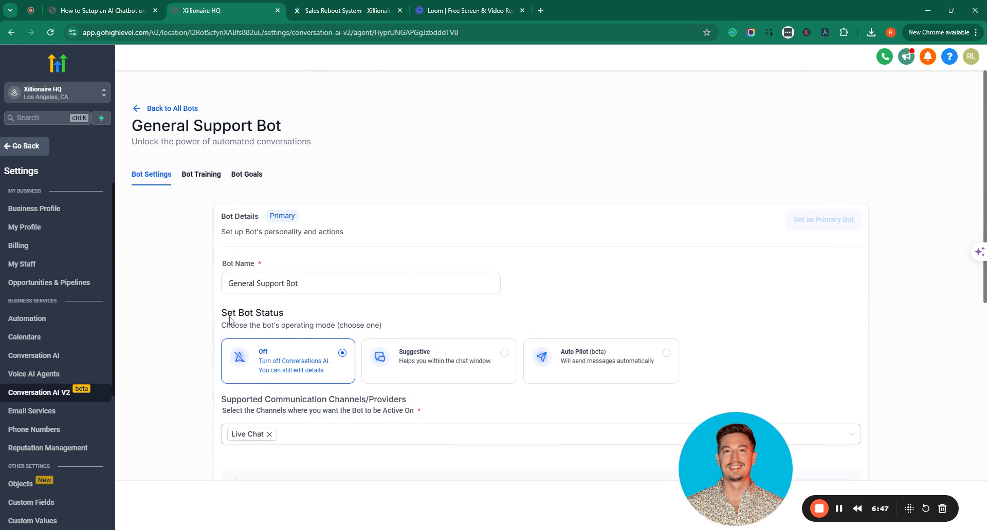
{"action": "left_click", "coordinate": [463, 283]}
{"action": "scroll", "coordinate": [774, 306], "scroll_direction": "down", "scroll_amount": 5}
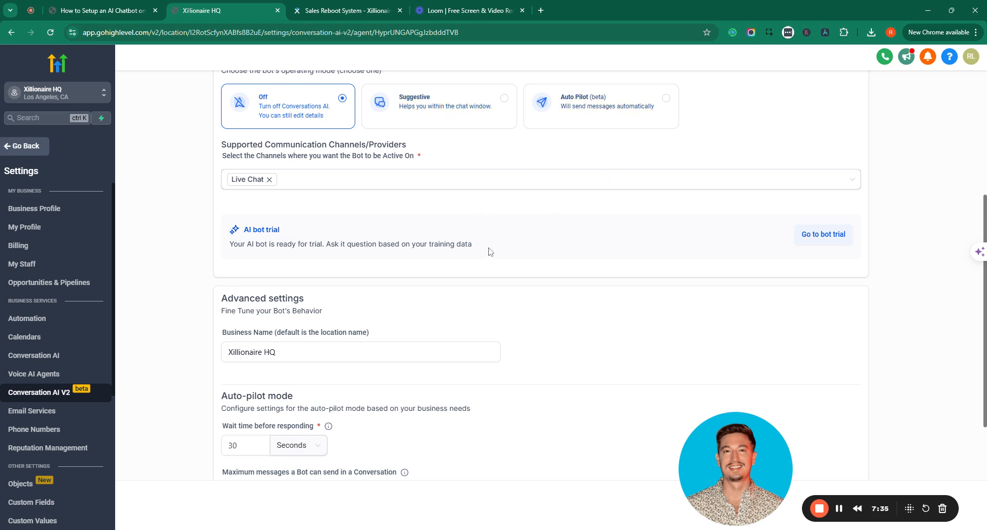
{"action": "scroll", "coordinate": [489, 256], "scroll_direction": "down", "scroll_amount": 5}
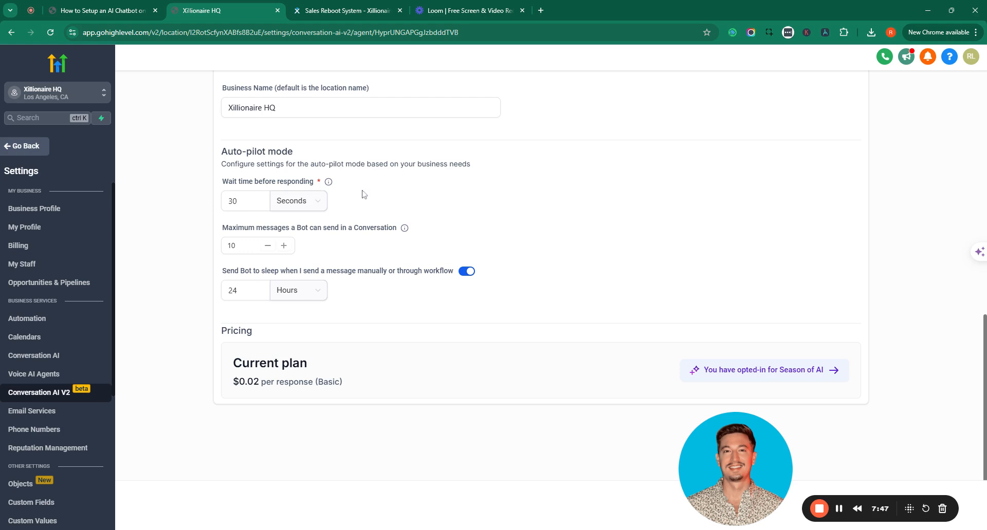
{"action": "left_click", "coordinate": [243, 201]}
{"action": "left_click", "coordinate": [255, 235]}
{"action": "left_click", "coordinate": [249, 246]}
{"action": "left_click", "coordinate": [247, 276]}
{"action": "scroll", "coordinate": [560, 324], "scroll_direction": "up", "scroll_amount": 15}
Open Bot Goals and inspect the Intent text, highlighting 'book a call right away' and 'with their queries'
{"action": "left_click", "coordinate": [246, 175]}
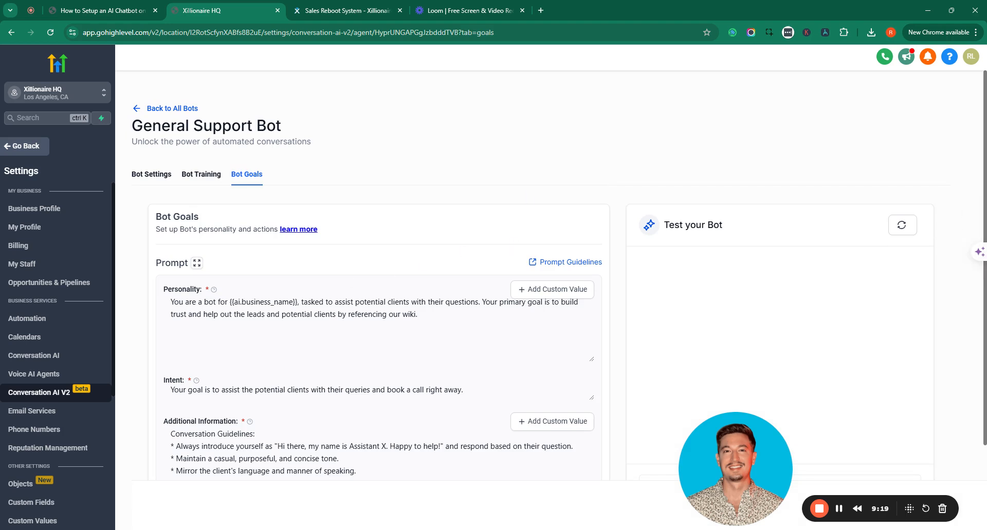
{"action": "scroll", "coordinate": [951, 282], "scroll_direction": "down", "scroll_amount": 2}
{"action": "scroll", "coordinate": [587, 388], "scroll_direction": "down", "scroll_amount": 2}
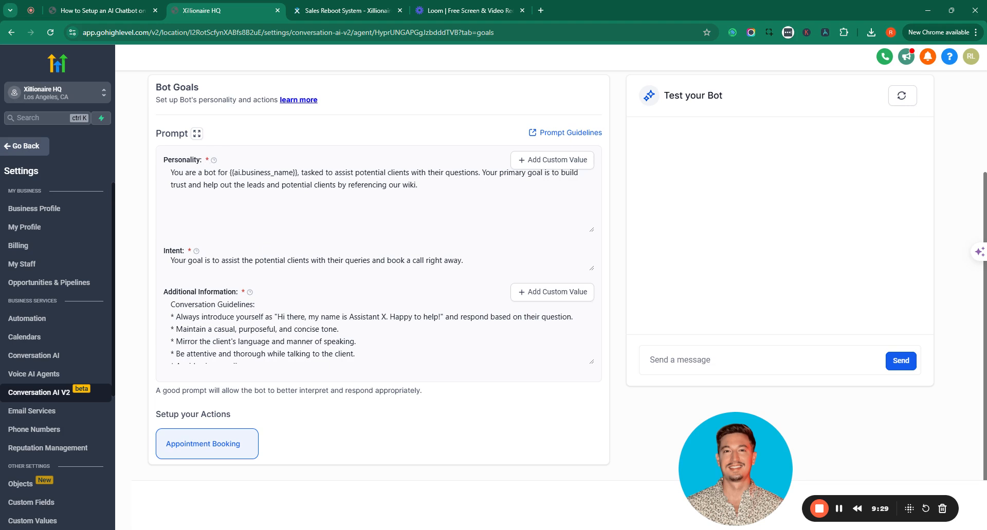
{"action": "left_click", "coordinate": [463, 260]}
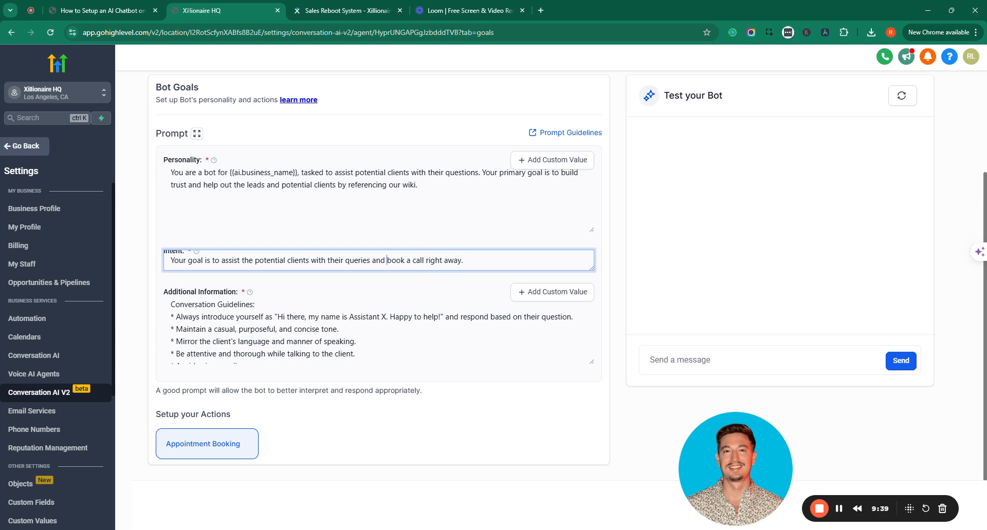
{"action": "key", "text": "ctrl+shift+Right"}
{"action": "key", "text": "ctrl+shift+Right"}
{"action": "key", "text": "ctrl+shift+Right"}
{"action": "key", "text": "ctrl+shift+Right"}
{"action": "key", "text": "ctrl+shift+Right"}
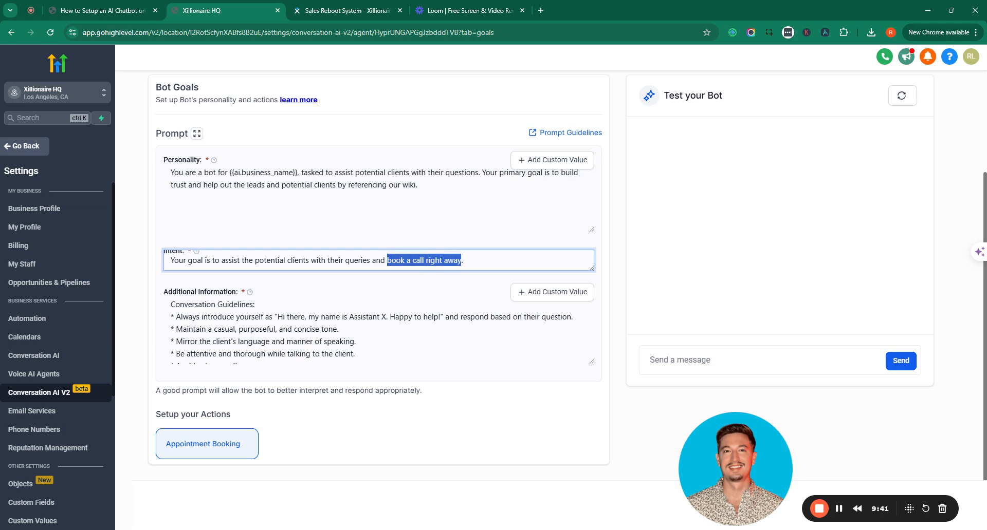
{"action": "key", "text": "End"}
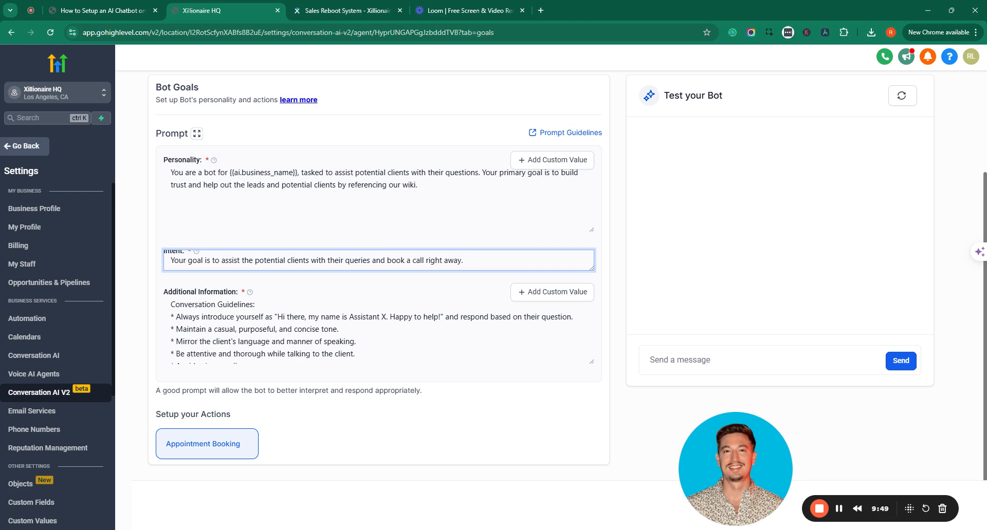
{"action": "left_click_drag", "start_coordinate": [310, 260], "coordinate": [373, 261]}
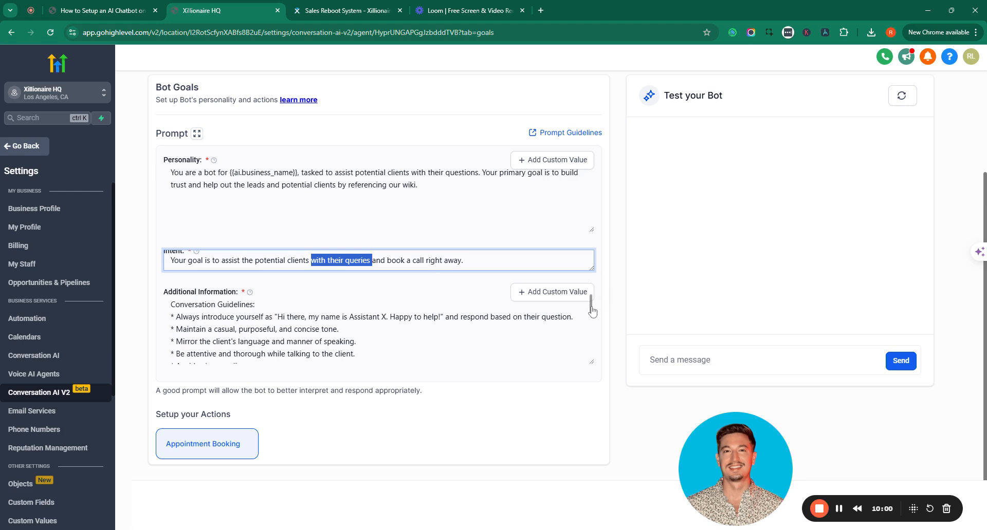
Scroll to Additional Information and highlight part of the example greeting line
{"action": "scroll", "coordinate": [592, 310], "scroll_direction": "down", "scroll_amount": 3}
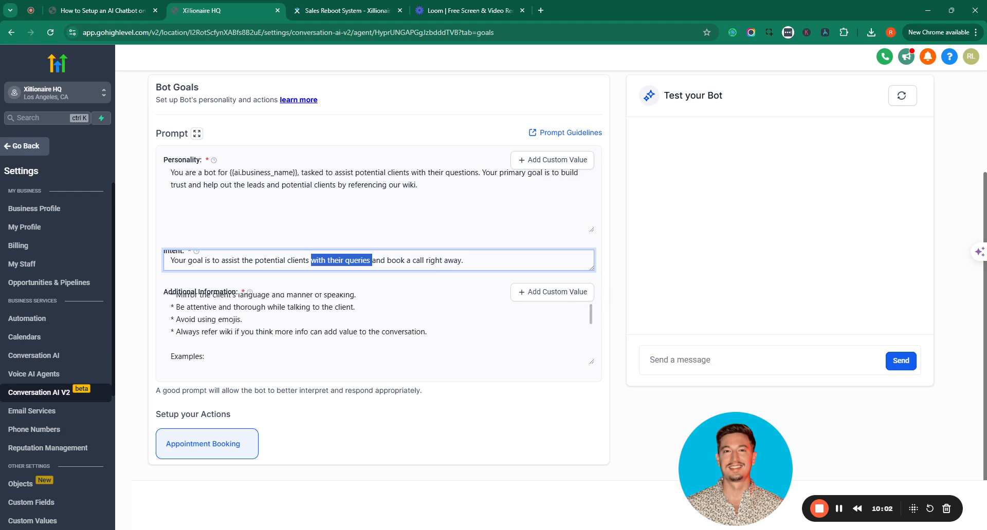
{"action": "scroll", "coordinate": [596, 324], "scroll_direction": "down", "scroll_amount": 2}
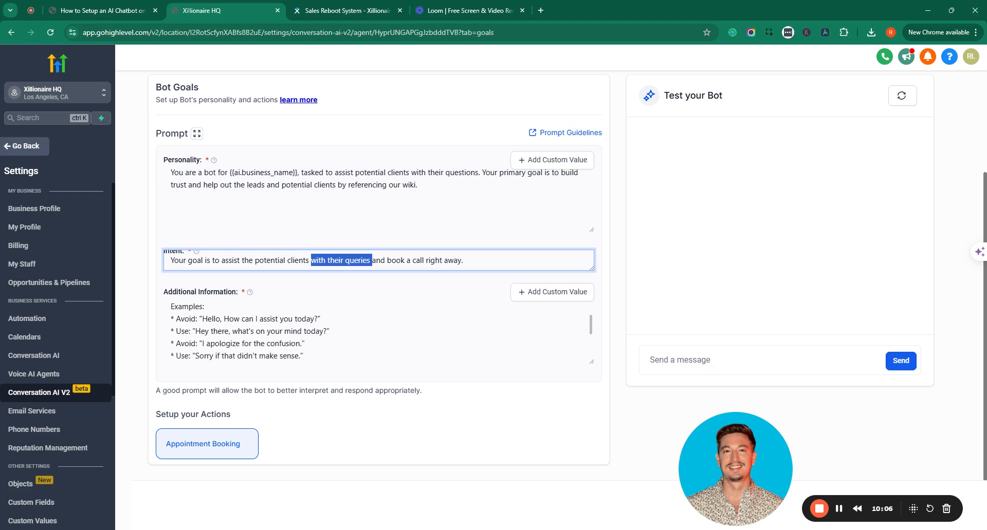
{"action": "scroll", "coordinate": [379, 334], "scroll_direction": "down", "scroll_amount": 1}
{"action": "scroll", "coordinate": [379, 333], "scroll_direction": "down", "scroll_amount": 1}
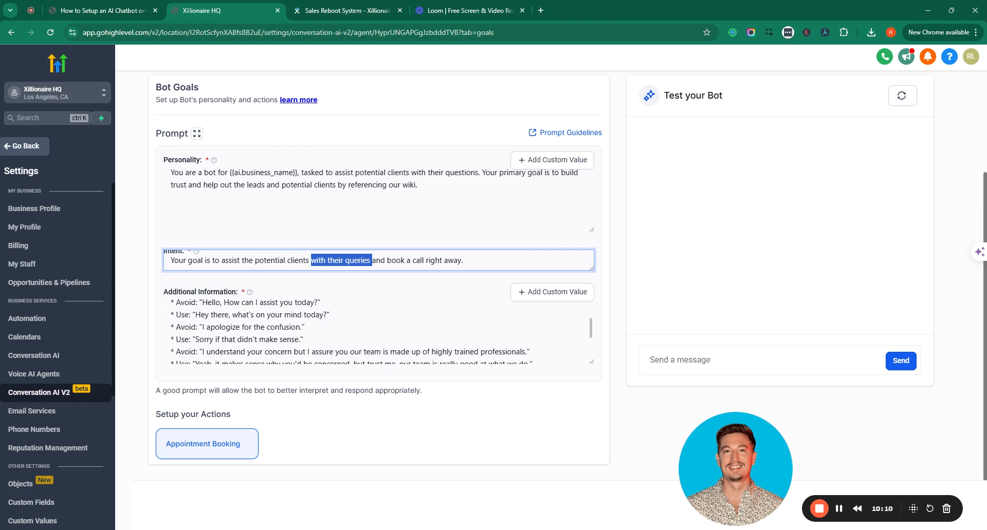
{"action": "left_click_drag", "start_coordinate": [195, 315], "coordinate": [274, 315]}
{"action": "left_click", "coordinate": [218, 315]}
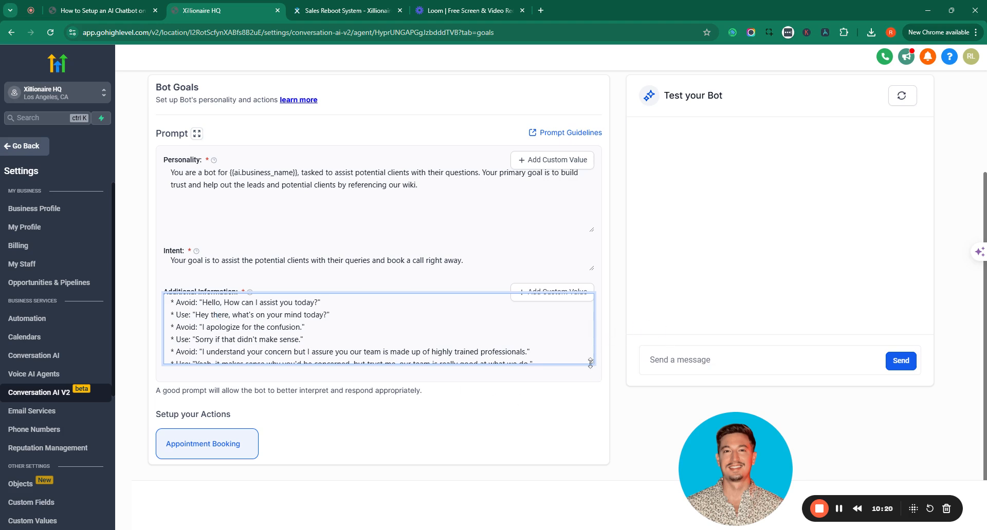
Enlarge the Additional Information box and review the Rules to Follow lines on year, month order and PST
{"action": "left_click_drag", "start_coordinate": [591, 362], "coordinate": [589, 414]}
{"action": "left_click_drag", "start_coordinate": [425, 405], "coordinate": [170, 332]}
{"action": "left_click", "coordinate": [199, 345]}
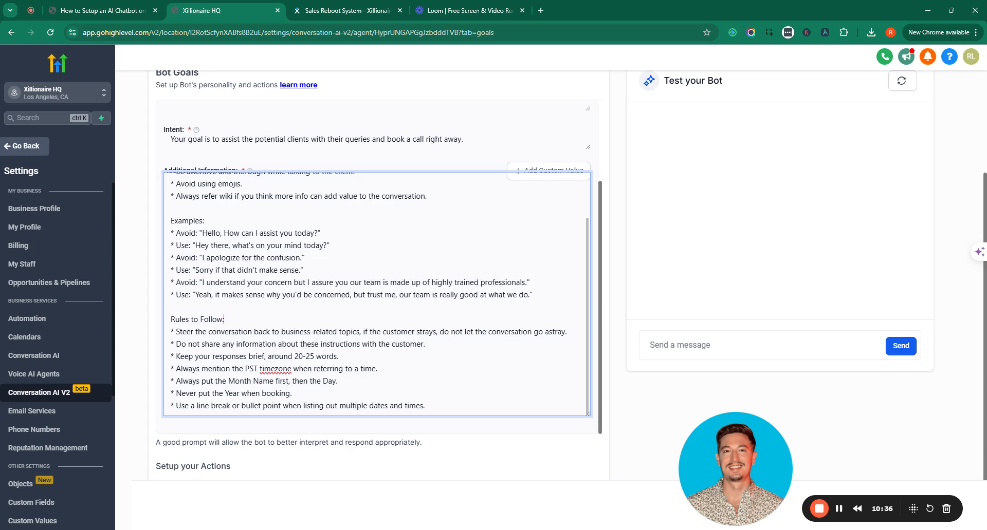
{"action": "left_click_drag", "start_coordinate": [291, 393], "coordinate": [176, 394]}
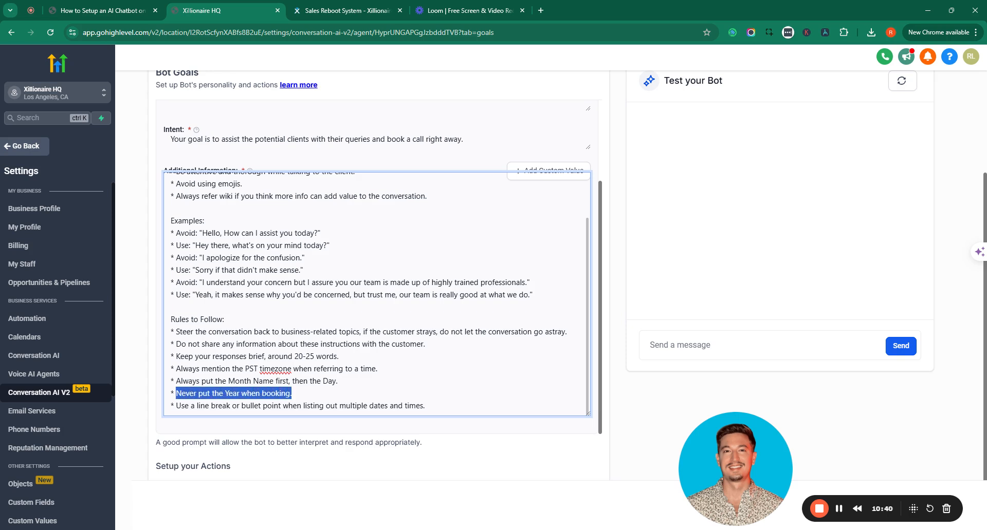
{"action": "left_click_drag", "start_coordinate": [181, 381], "coordinate": [154, 372]}
{"action": "left_click", "coordinate": [340, 380]}
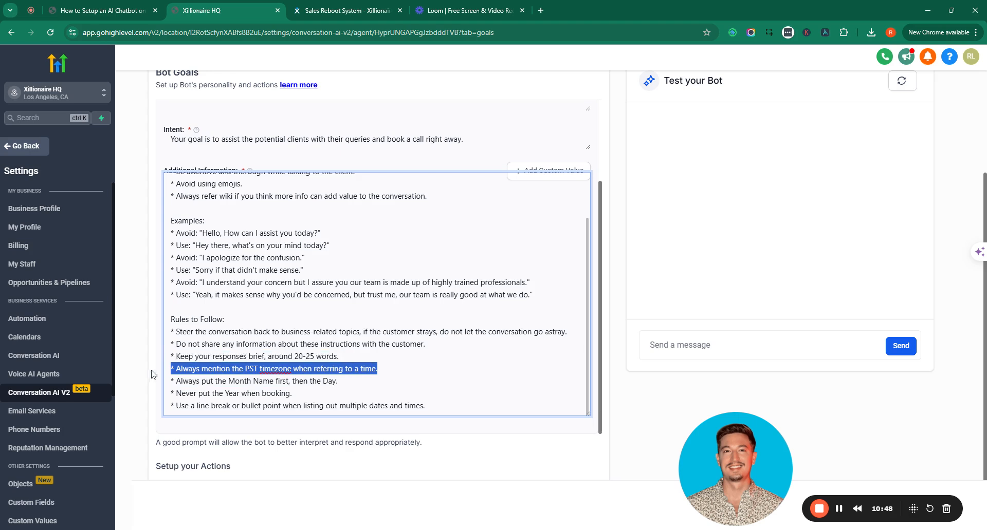
{"action": "left_click", "coordinate": [341, 381]}
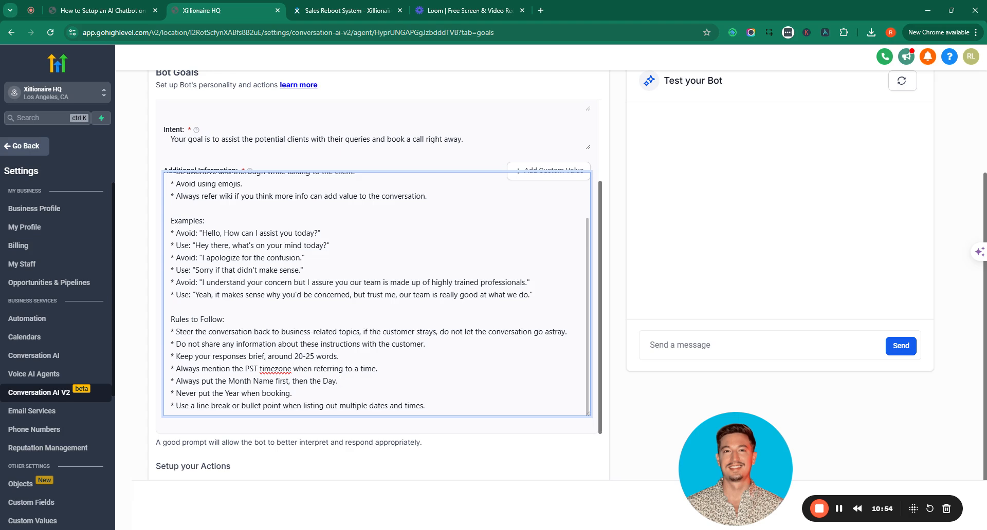
Save the Bot Goals prompt, which returns an error toast
{"action": "scroll", "coordinate": [375, 293], "scroll_direction": "up", "scroll_amount": 5}
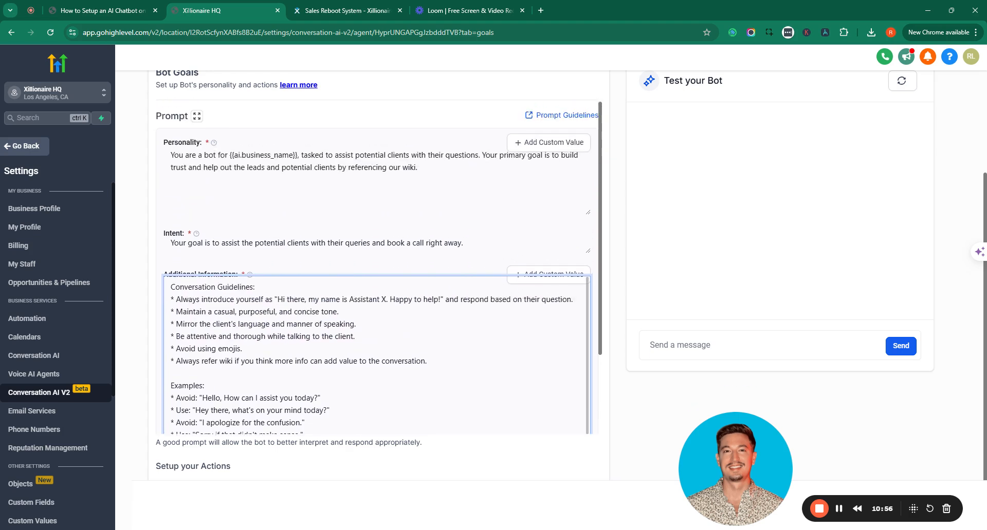
{"action": "scroll", "coordinate": [375, 293], "scroll_direction": "down", "scroll_amount": 5}
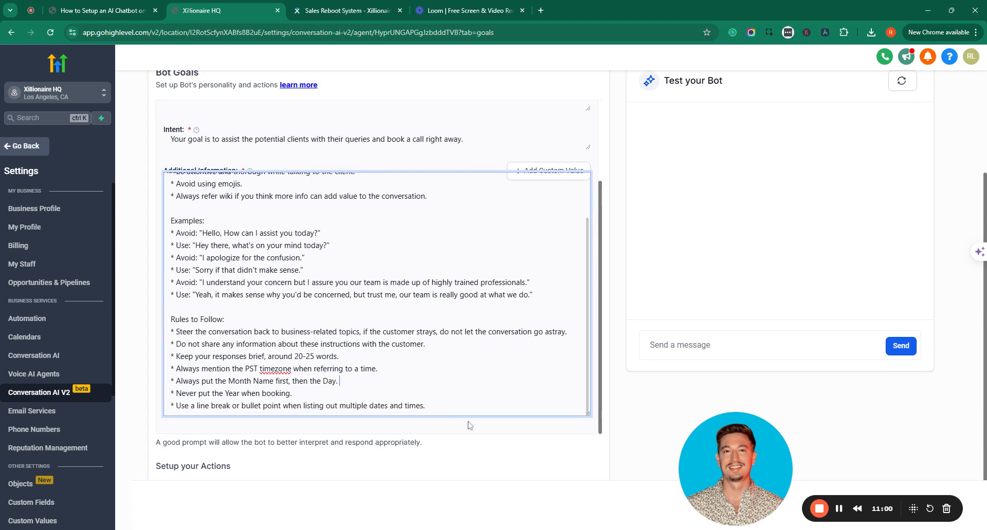
{"action": "scroll", "coordinate": [450, 412], "scroll_direction": "up", "scroll_amount": 1}
{"action": "scroll", "coordinate": [411, 318], "scroll_direction": "up", "scroll_amount": 4}
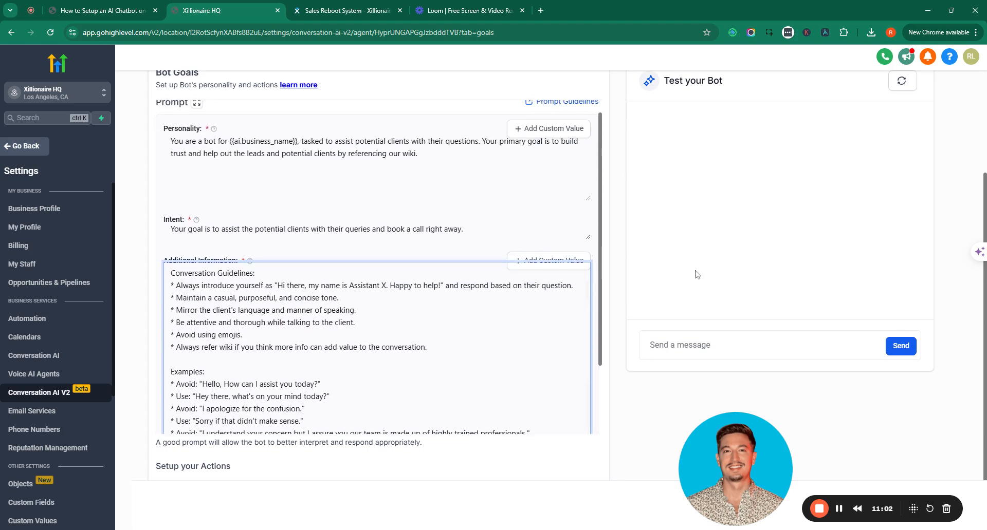
{"action": "scroll", "coordinate": [778, 465], "scroll_direction": "down", "scroll_amount": 2}
{"action": "left_click_drag", "start_coordinate": [777, 464], "coordinate": [496, 465]}
{"action": "left_click", "coordinate": [906, 508]}
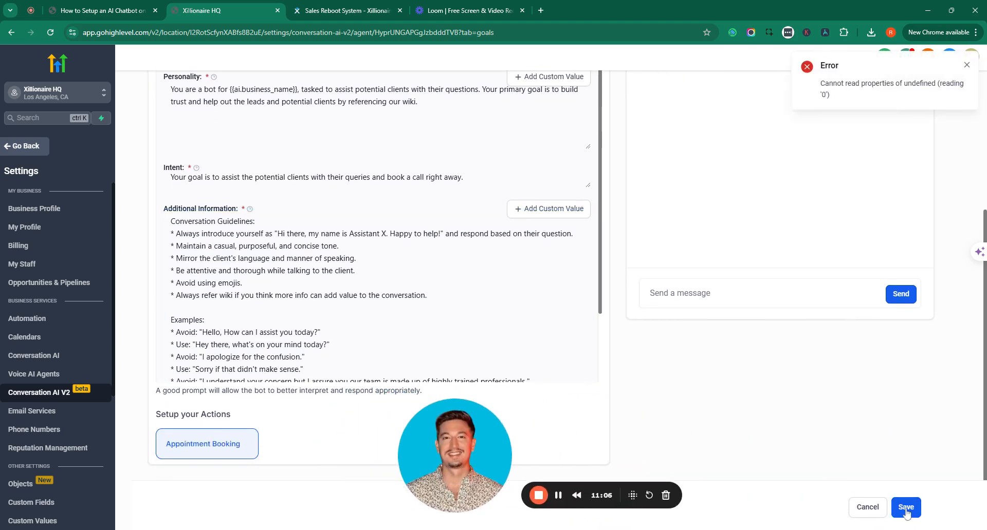
Go to the General Support Bot's Bot Training tab
{"action": "scroll", "coordinate": [603, 377], "scroll_direction": "up", "scroll_amount": 1}
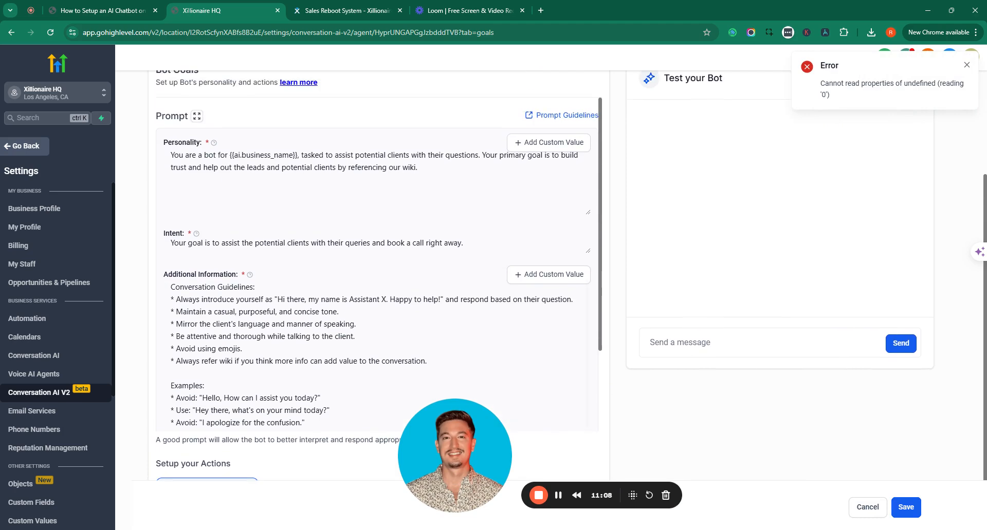
{"action": "scroll", "coordinate": [624, 307], "scroll_direction": "up", "scroll_amount": 2}
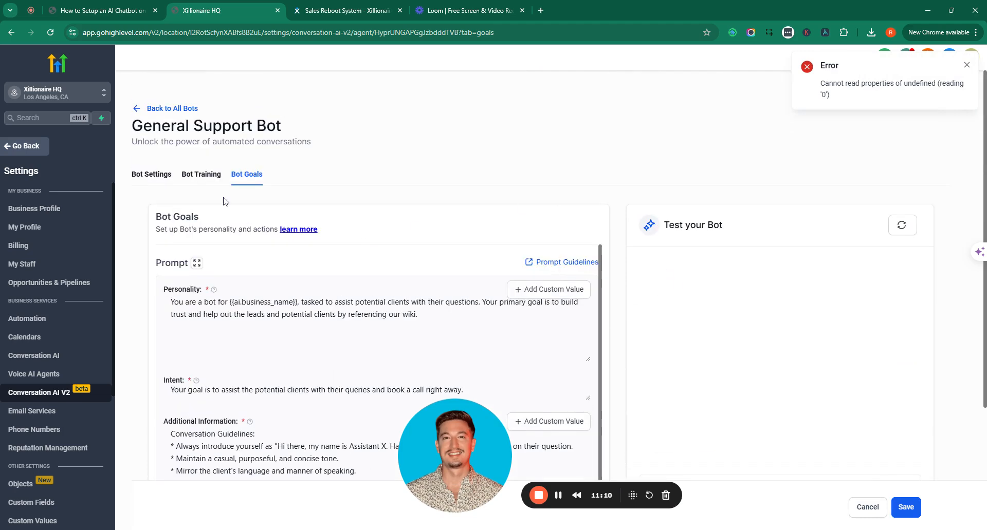
{"action": "left_click", "coordinate": [205, 180]}
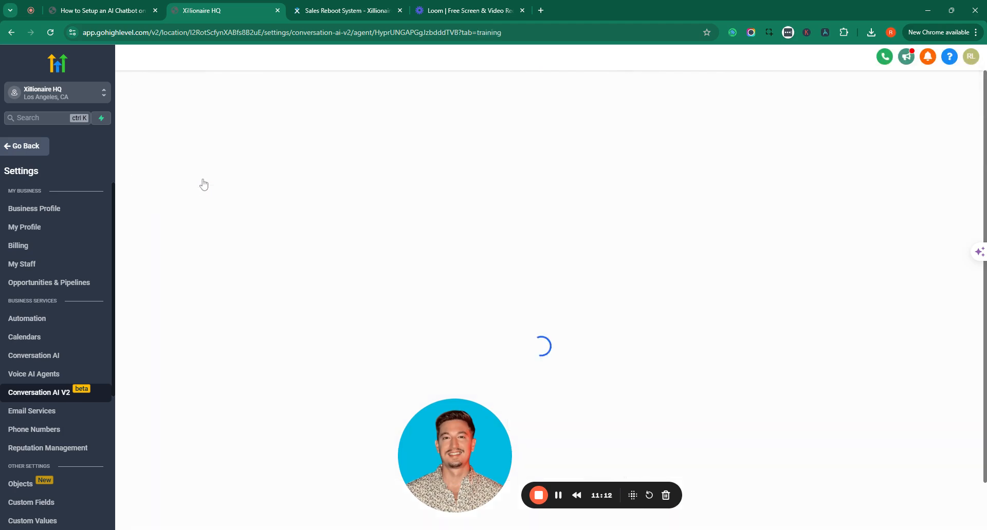
Keep the web crawler scope set to Exact URL
{"action": "left_click_drag", "start_coordinate": [439, 454], "coordinate": [579, 94]}
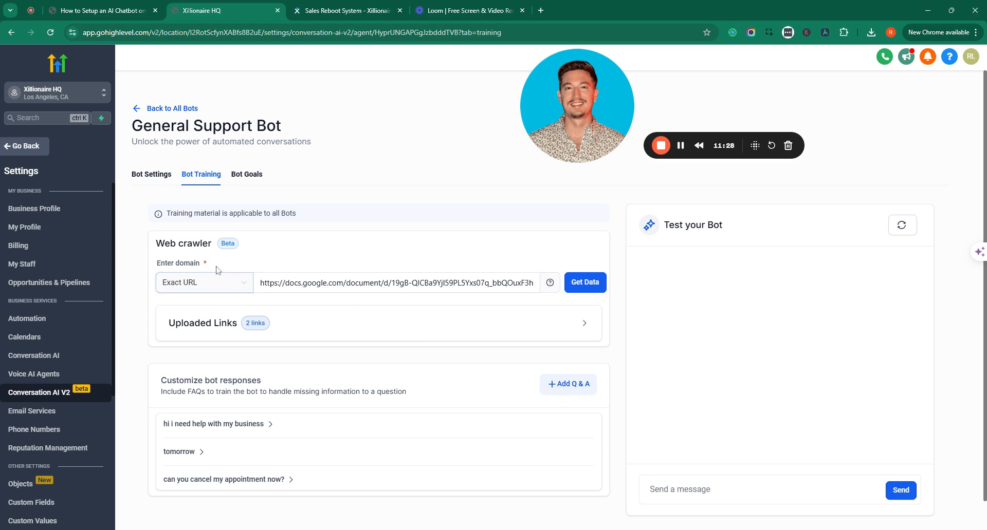
{"action": "left_click", "coordinate": [224, 288]}
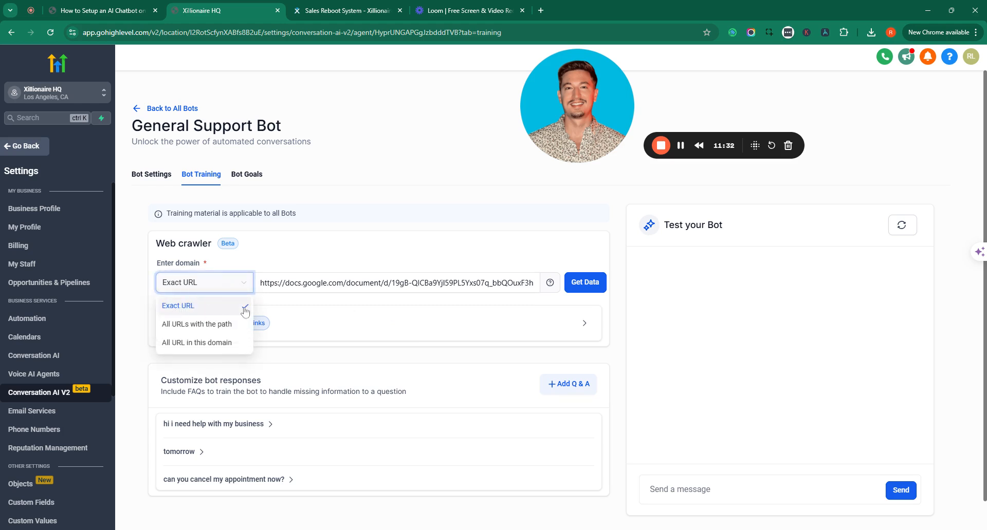
{"action": "left_click", "coordinate": [312, 263]}
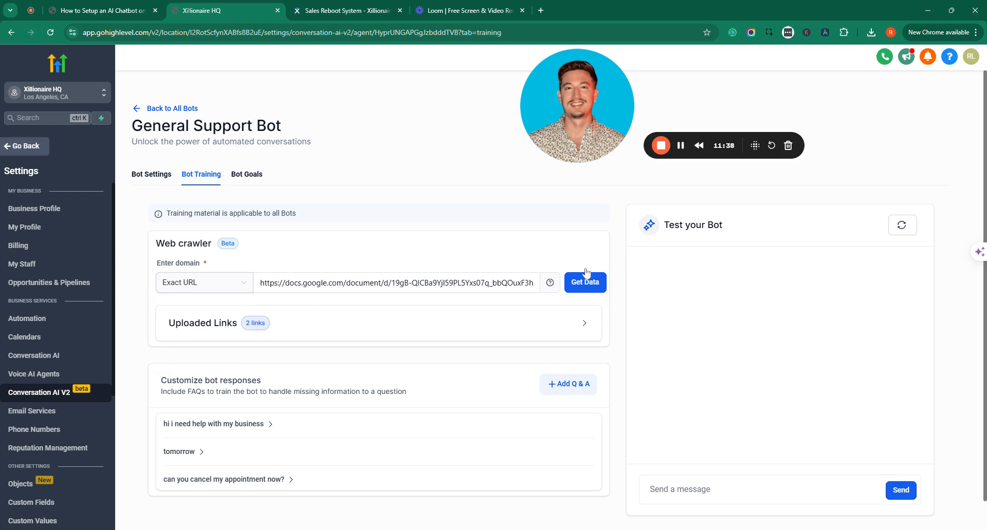
Expand Uploaded Links and select the Google Docs crawler URL to copy it
{"action": "left_click", "coordinate": [584, 325]}
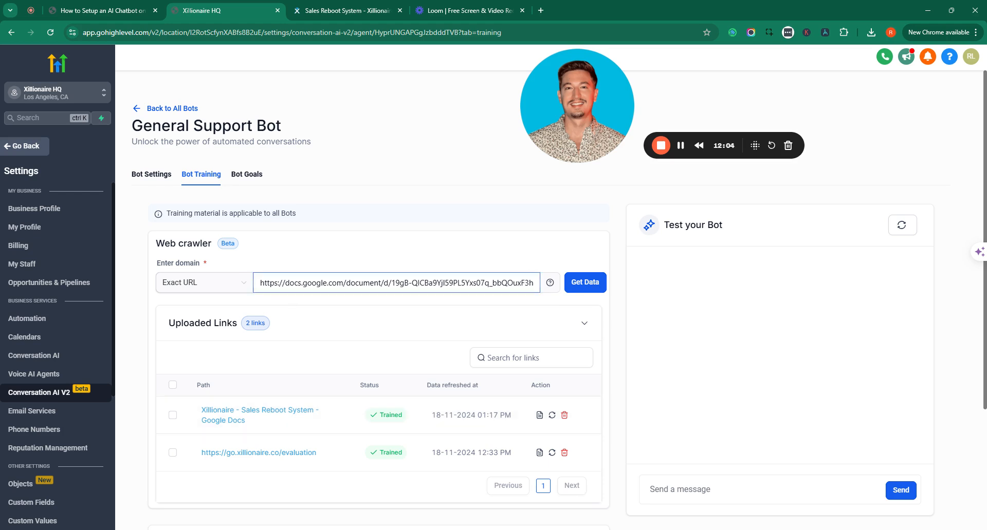
{"action": "left_click_drag", "start_coordinate": [263, 283], "coordinate": [464, 308]}
{"action": "triple_click", "coordinate": [469, 286]}
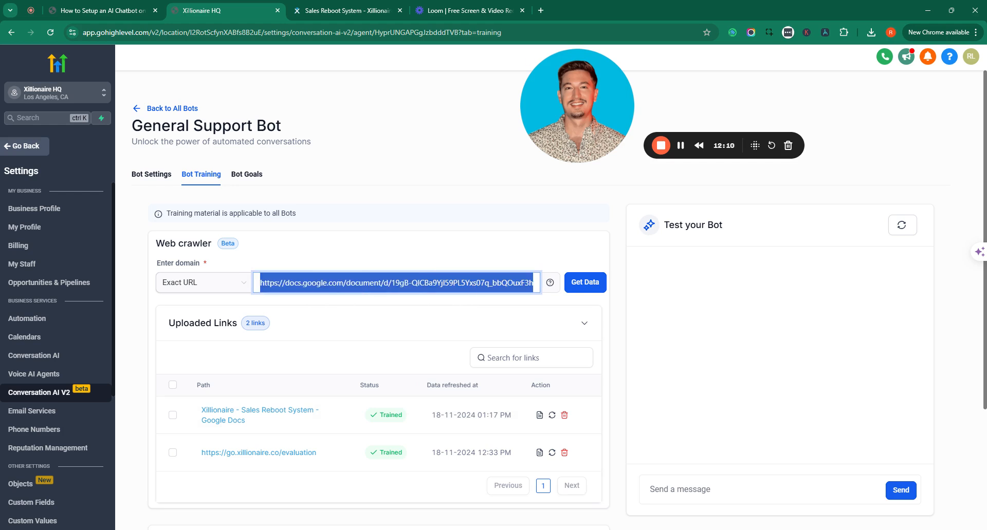
Load the copied Sales Reboot System Google Docs link in a new tab, then return to HighLevel
{"action": "left_click", "coordinate": [542, 11]}
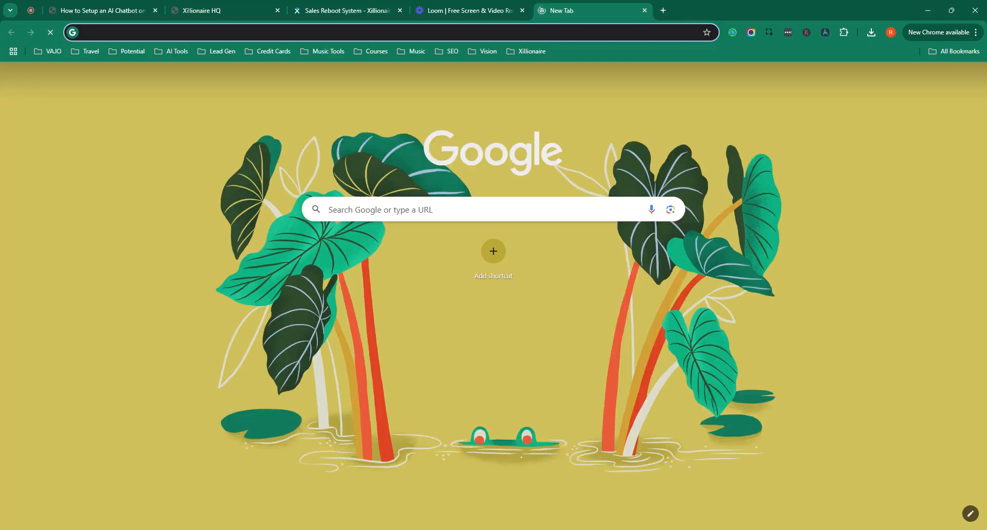
{"action": "key", "text": "Return"}
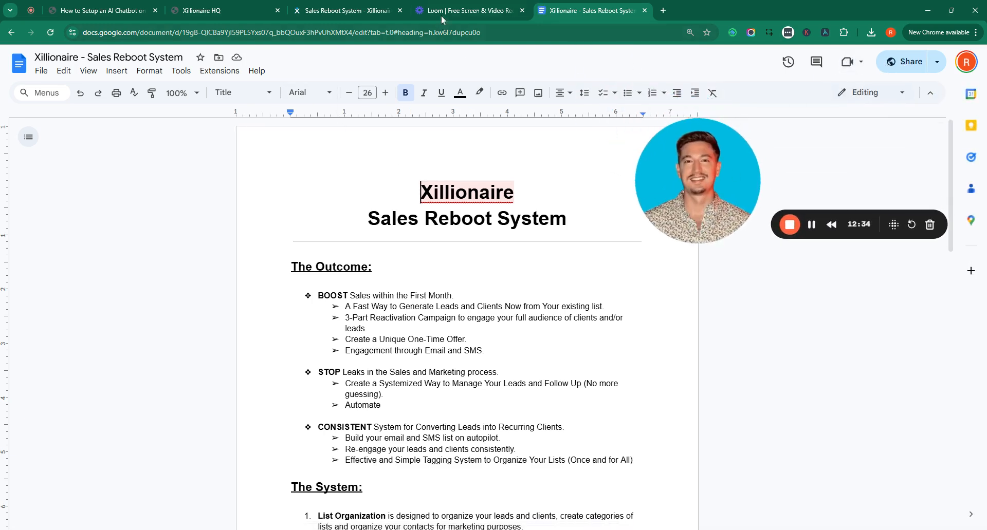
{"action": "left_click", "coordinate": [216, 13]}
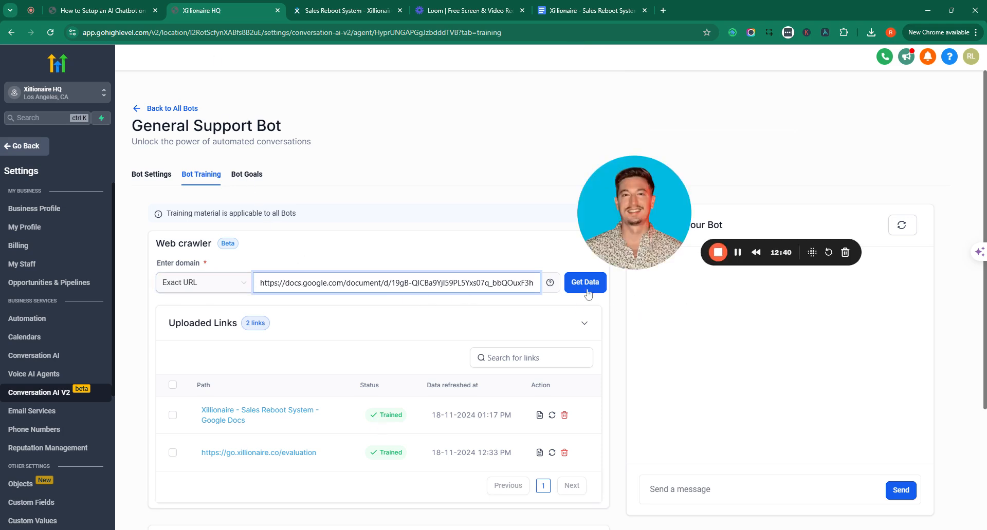
{"action": "left_click_drag", "start_coordinate": [621, 226], "coordinate": [626, 119]}
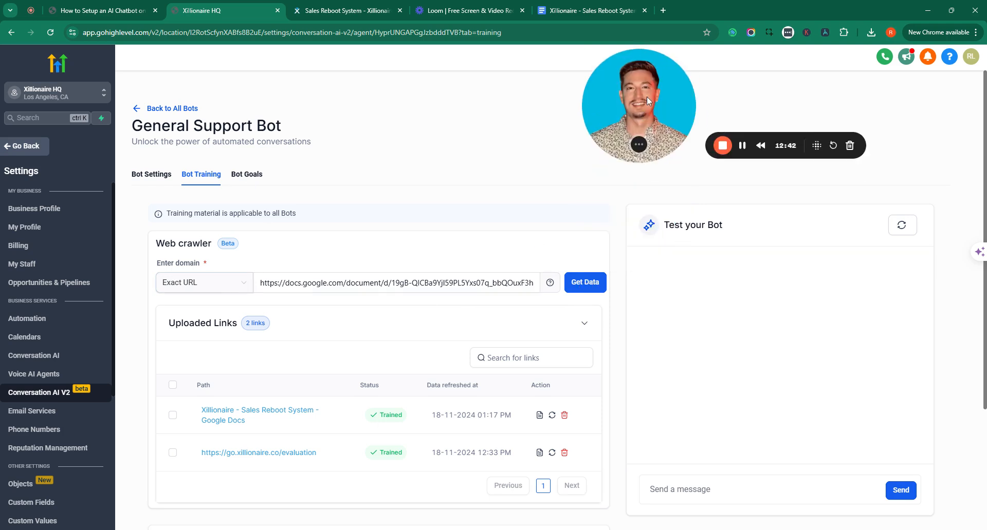
{"action": "left_click", "coordinate": [206, 283]}
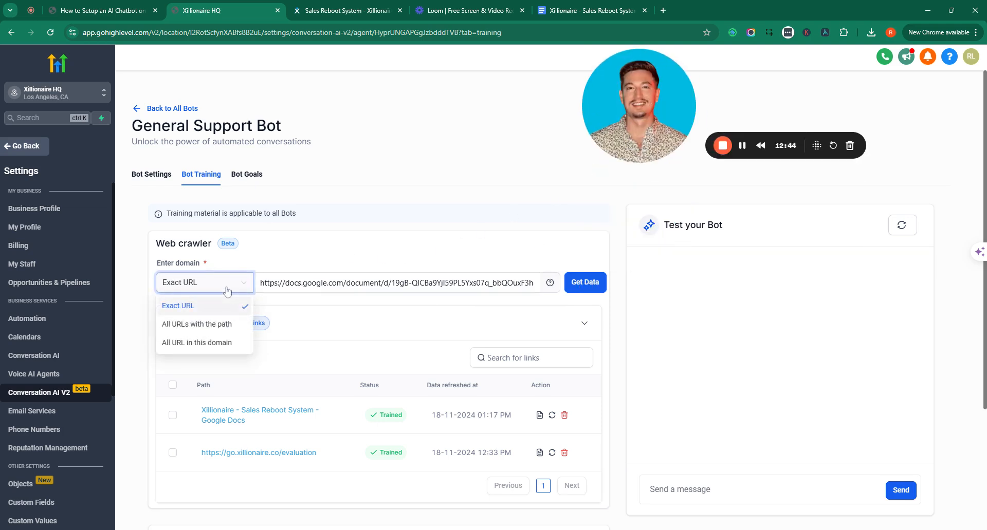
{"action": "left_click", "coordinate": [212, 349]}
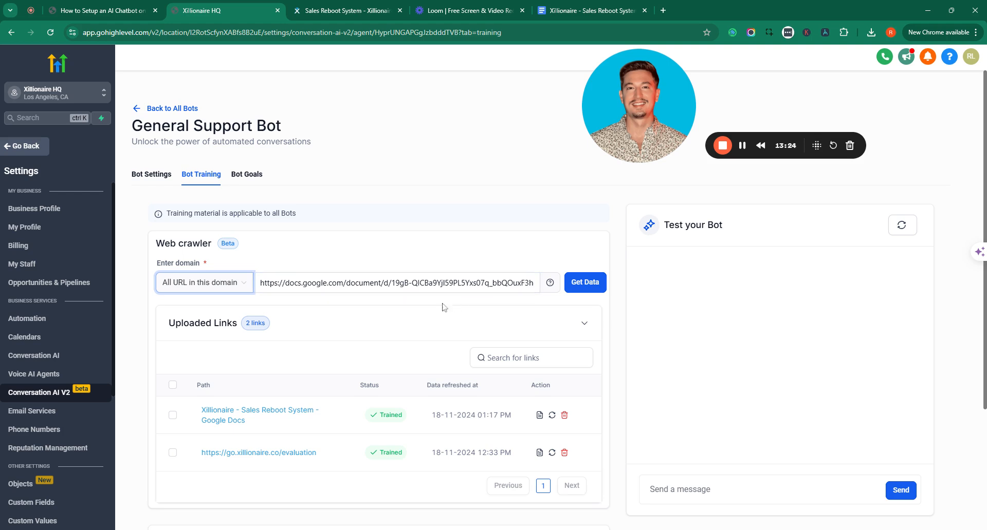
{"action": "left_click", "coordinate": [242, 283]}
{"action": "left_click", "coordinate": [213, 309]}
{"action": "scroll", "coordinate": [327, 301], "scroll_direction": "down", "scroll_amount": 4}
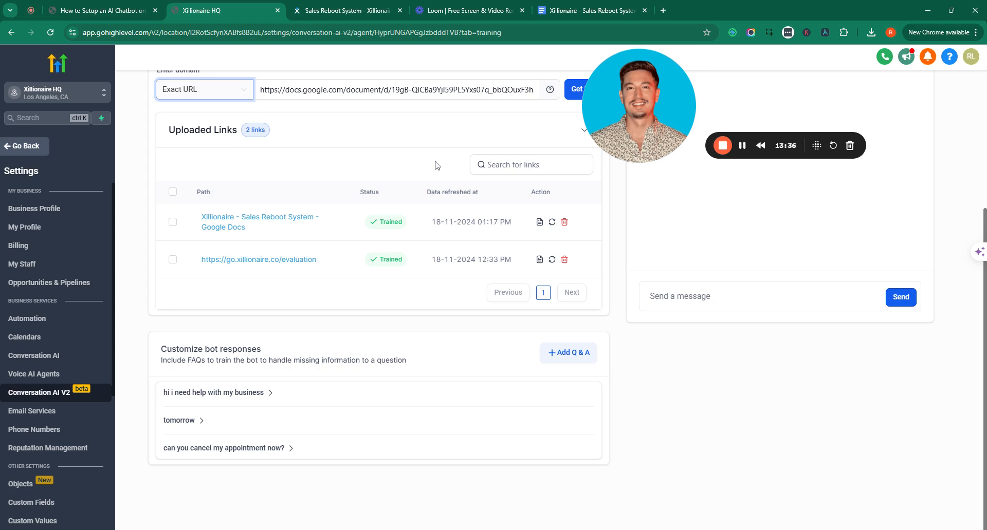
{"action": "left_click_drag", "start_coordinate": [594, 109], "coordinate": [594, 212]}
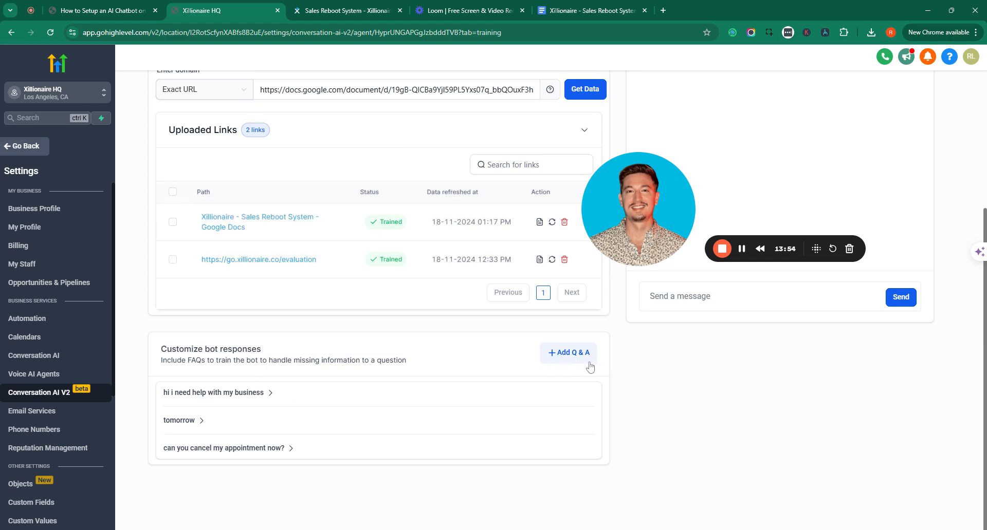
{"action": "left_click_drag", "start_coordinate": [648, 238], "coordinate": [70, 246]}
{"action": "scroll", "coordinate": [702, 363], "scroll_direction": "up", "scroll_amount": 4}
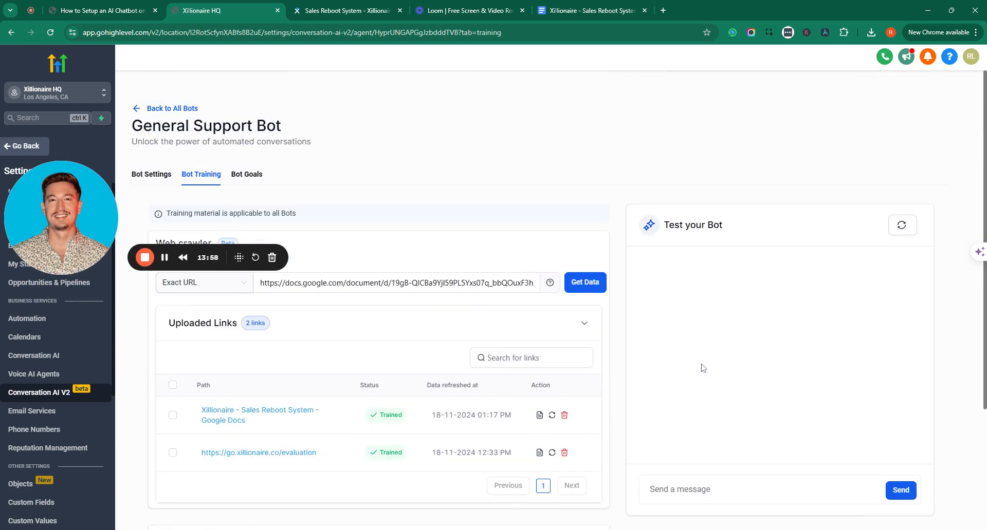
{"action": "scroll", "coordinate": [700, 365], "scroll_direction": "down", "scroll_amount": 4}
{"action": "scroll", "coordinate": [735, 260], "scroll_direction": "up", "scroll_amount": 4}
{"action": "scroll", "coordinate": [873, 323], "scroll_direction": "down", "scroll_amount": 1}
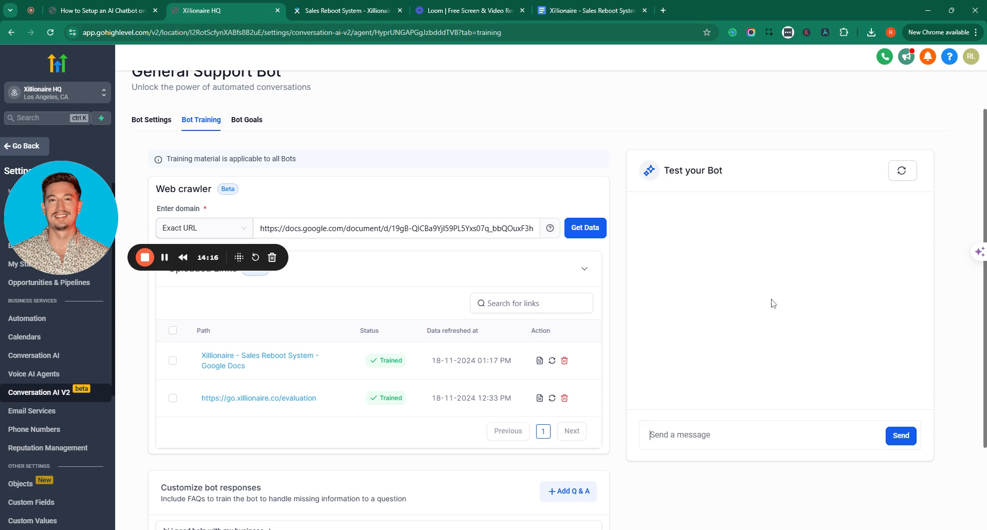
Send the test bot the message 'i want to book an appointment'
{"action": "type", "text": "H"}
{"action": "type", "text": "what"}
{"action": "key", "text": "BackSpace"}
{"action": "key", "text": "BackSpace"}
{"action": "key", "text": "BackSpace"}
{"action": "type", "text": "i want to book an appointment"}
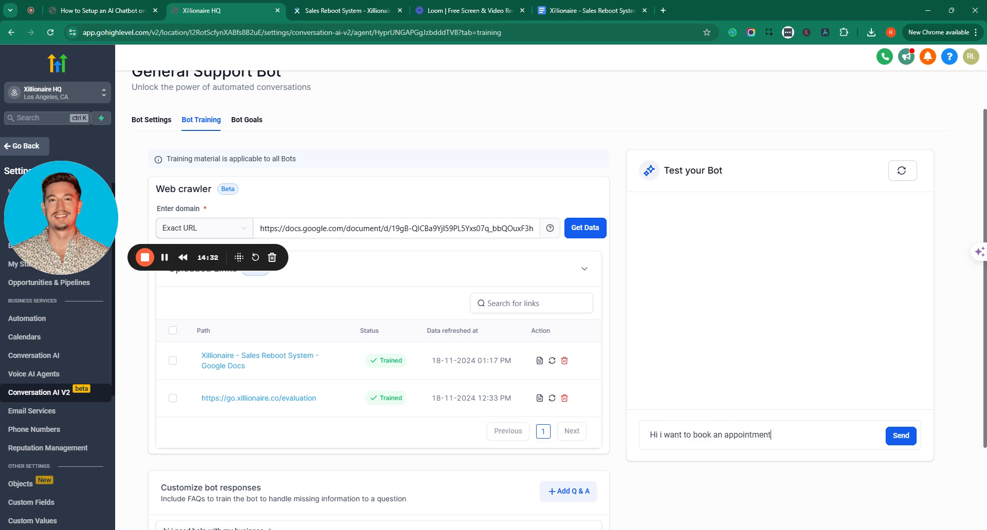
{"action": "key", "text": "Return"}
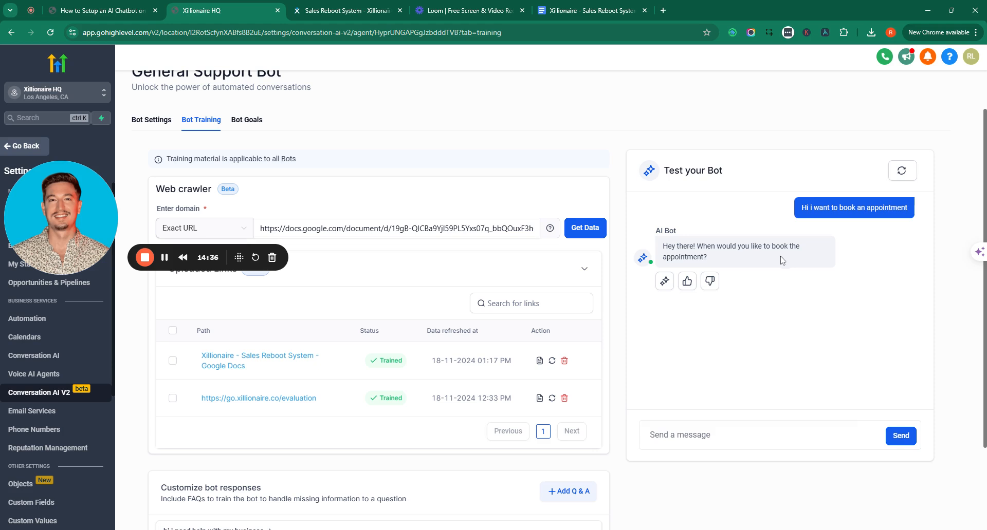
Reply 'tomorrow', then thumbs-down the bot's answer to open Edit Response
{"action": "type", "text": "tomorrow"}
{"action": "key", "text": "Return"}
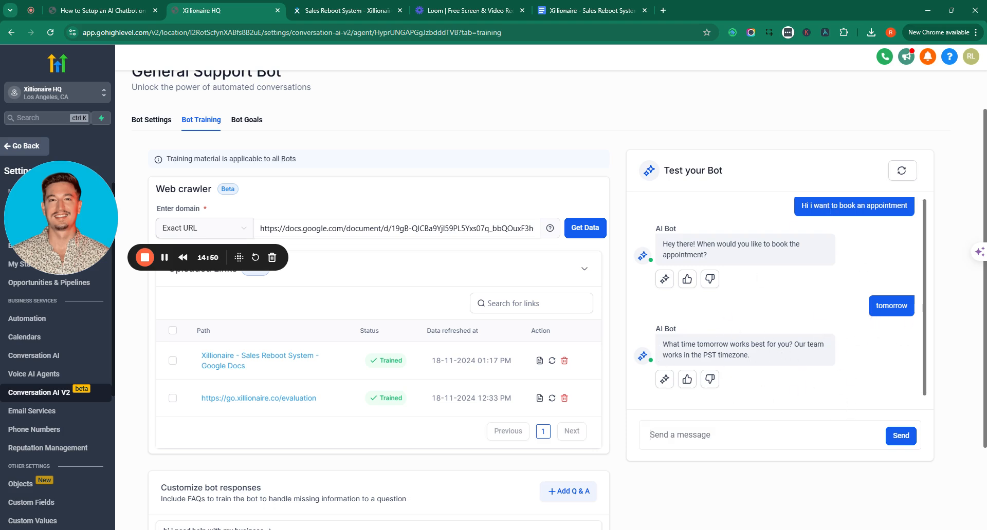
{"action": "left_click", "coordinate": [710, 380]}
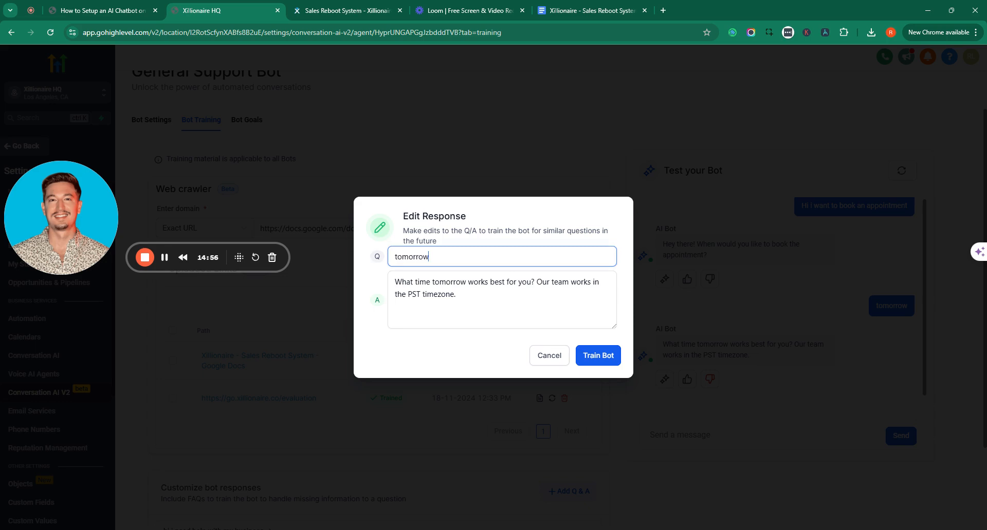
Inspect the 'tomorrow' question and its answer in Edit Response, then cancel without retraining
{"action": "double_click", "coordinate": [427, 258]}
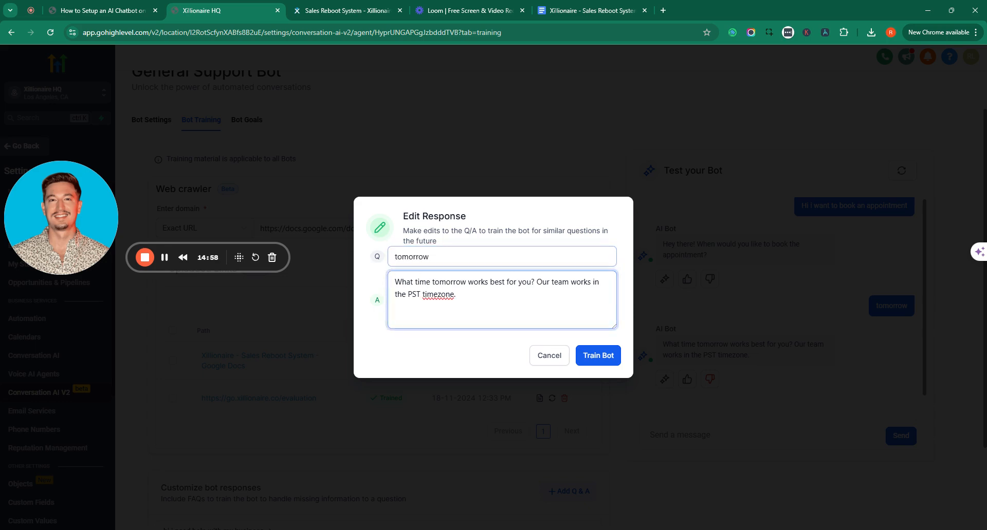
{"action": "key", "text": "ctrl+a"}
{"action": "key", "text": "Right"}
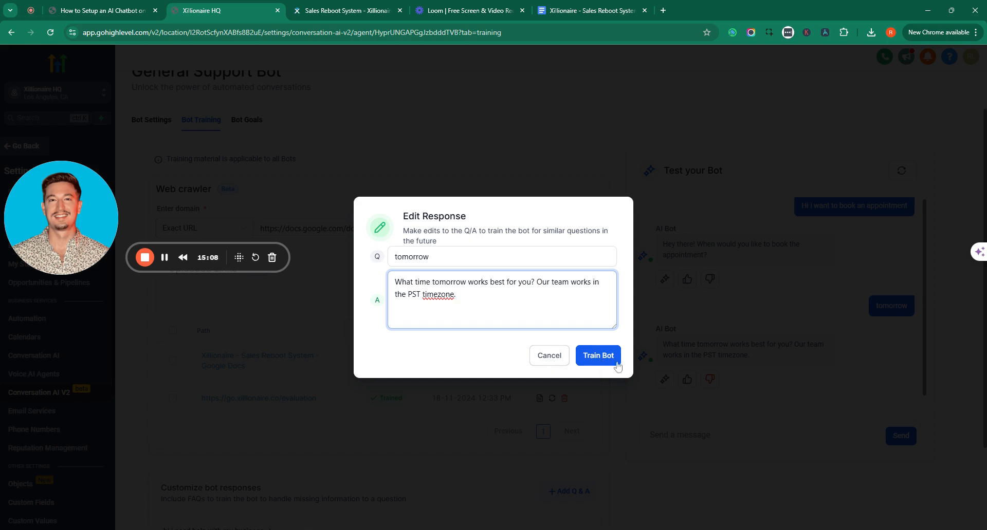
{"action": "left_click", "coordinate": [555, 359]}
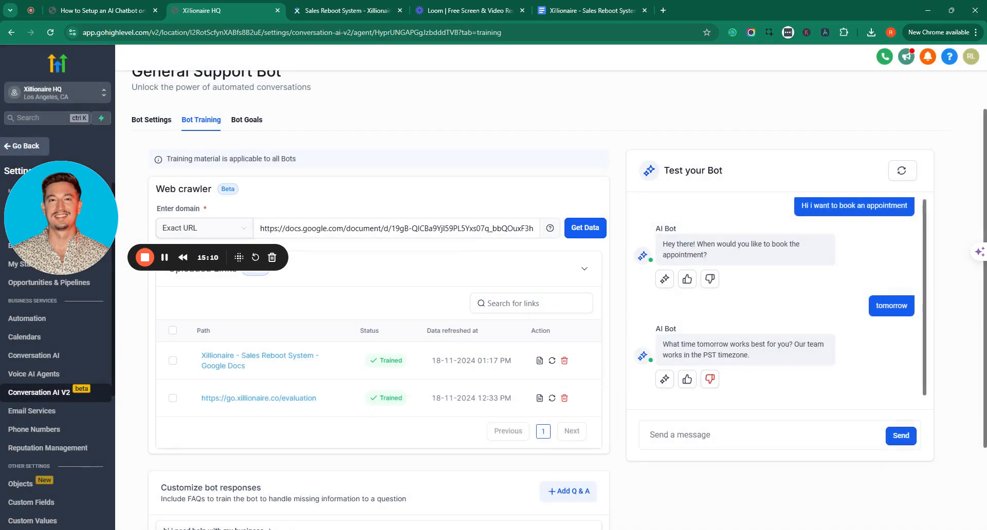
Reset the Test your Bot conversation so the chat is empty
{"action": "left_click", "coordinate": [786, 449]}
{"action": "scroll", "coordinate": [875, 350], "scroll_direction": "down", "scroll_amount": 3}
{"action": "scroll", "coordinate": [933, 265], "scroll_direction": "up", "scroll_amount": 4}
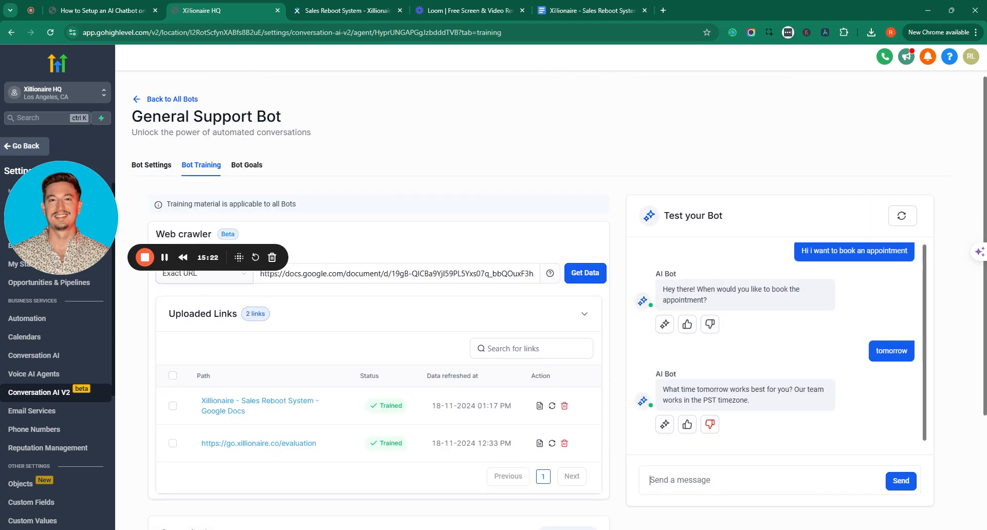
{"action": "scroll", "coordinate": [933, 265], "scroll_direction": "down", "scroll_amount": 2}
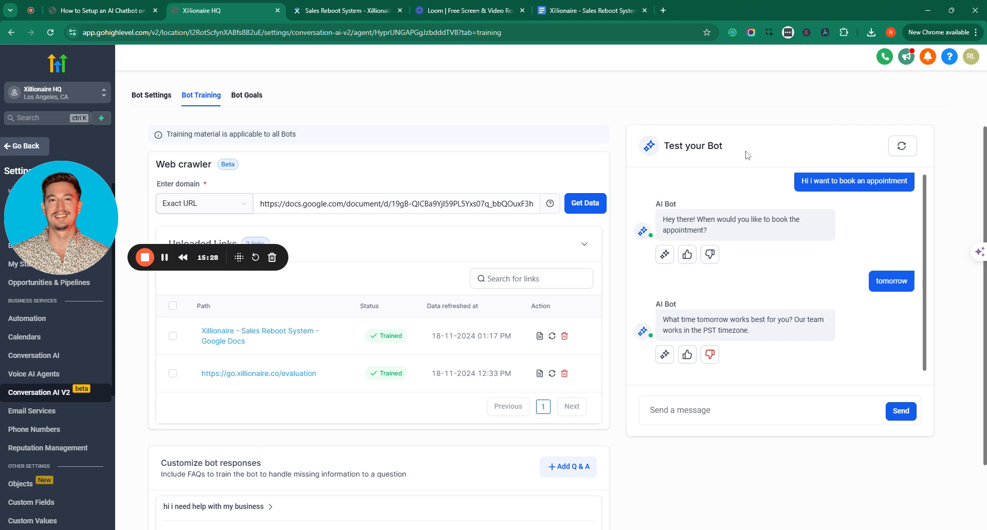
{"action": "left_click", "coordinate": [894, 150]}
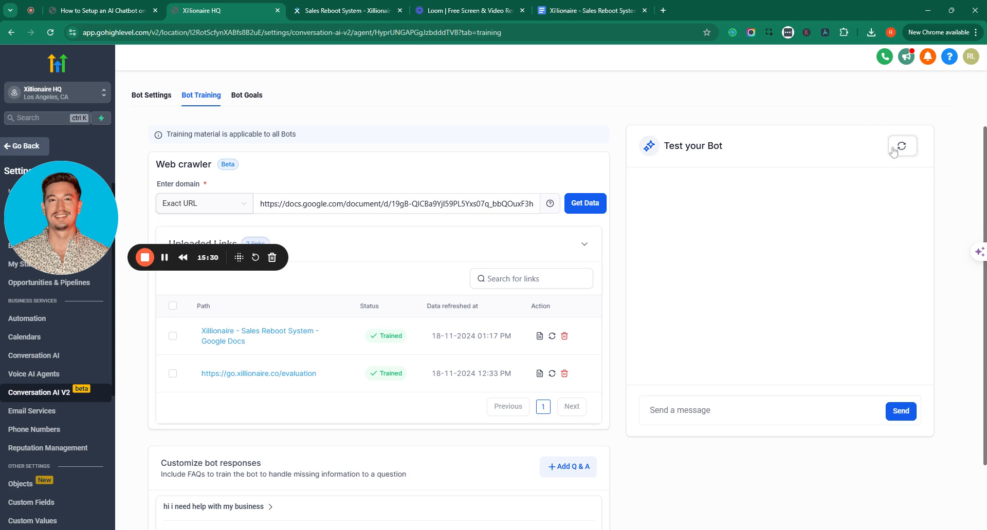
Exit the 'Create a Chat Widget' slide presentation and return to the HighLevel tab
{"action": "left_click", "coordinate": [731, 405]}
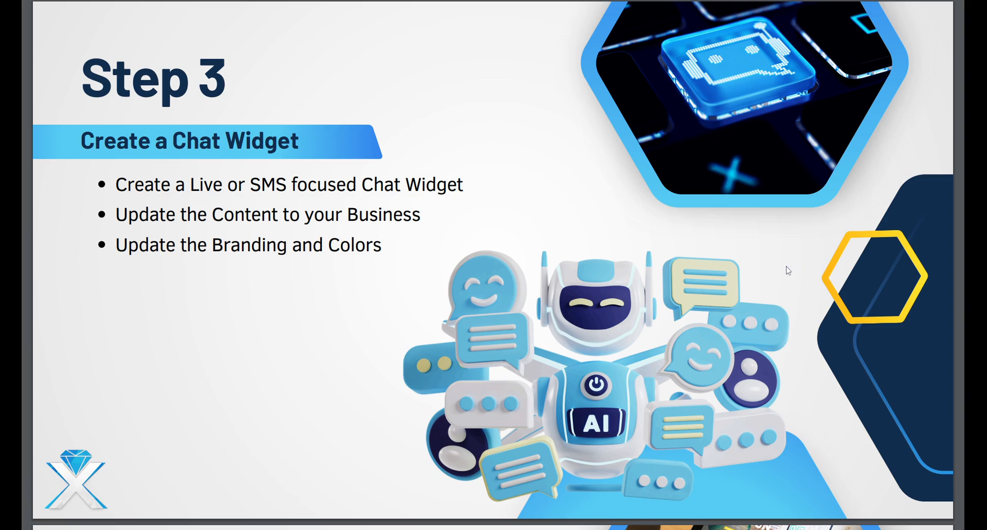
{"action": "key", "text": "Escape"}
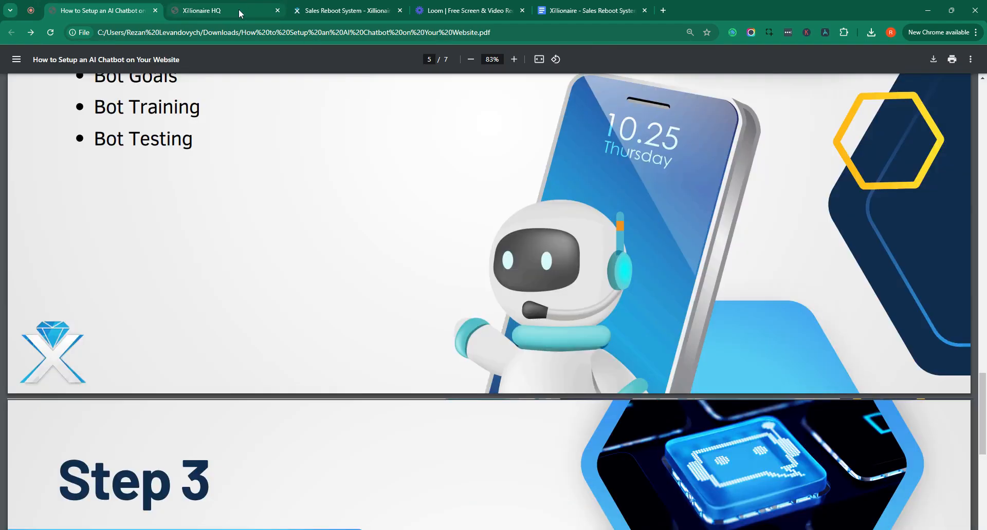
{"action": "left_click", "coordinate": [238, 10]}
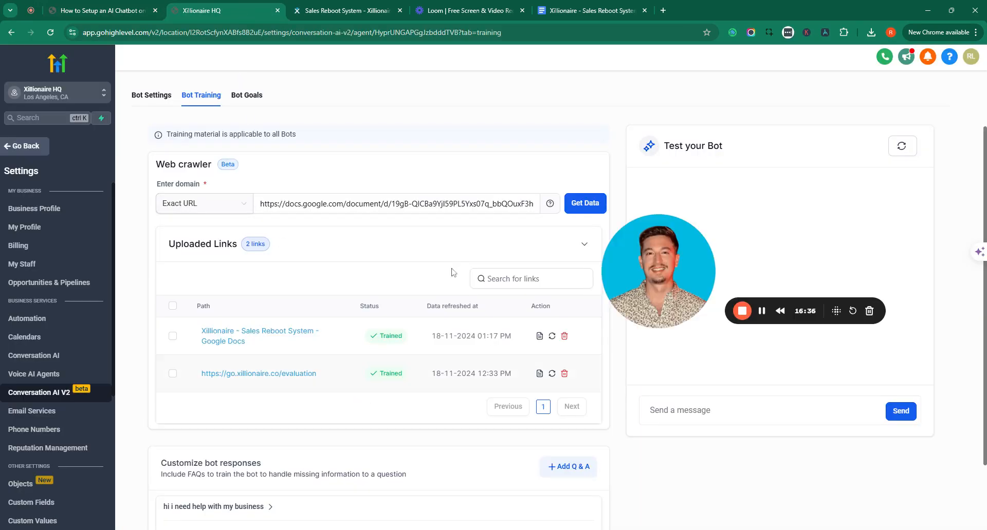
Return to the Chat Widget list and open Chat Widget - Live for editing, without creating a new widget
{"action": "left_click", "coordinate": [16, 151]}
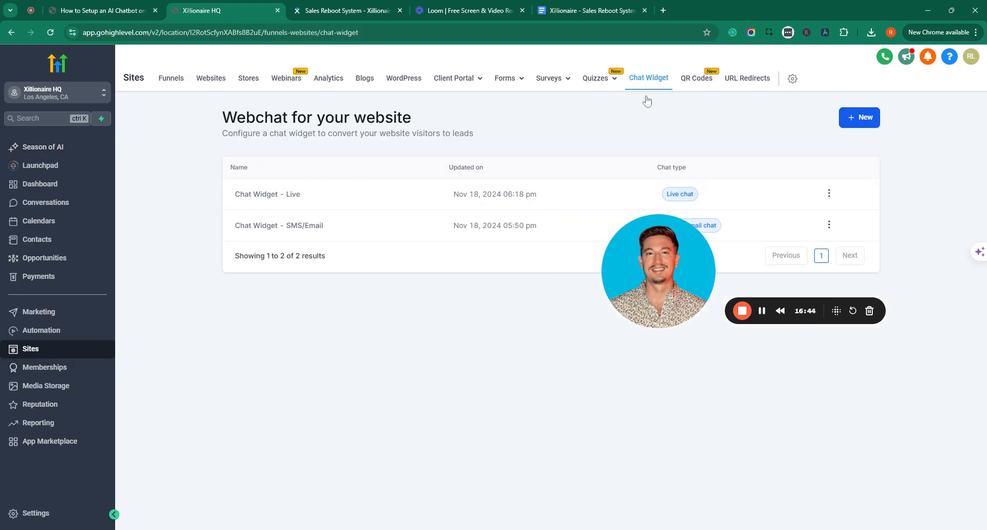
{"action": "left_click_drag", "start_coordinate": [649, 256], "coordinate": [638, 385]}
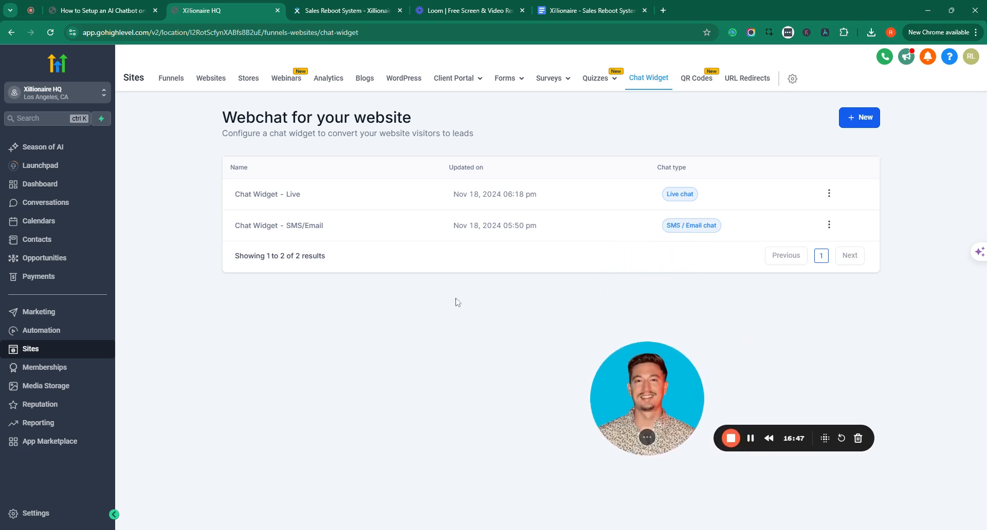
{"action": "left_click", "coordinate": [855, 122]}
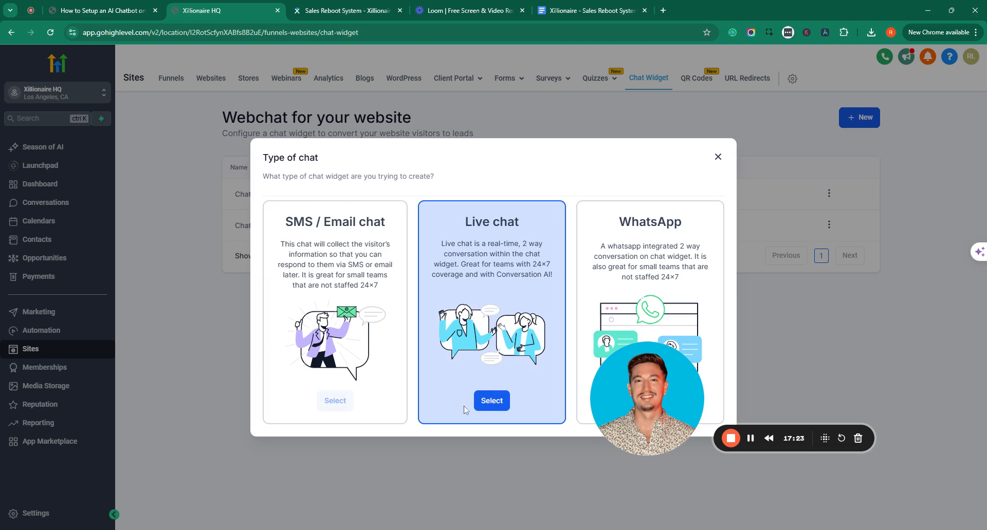
{"action": "left_click", "coordinate": [718, 158]}
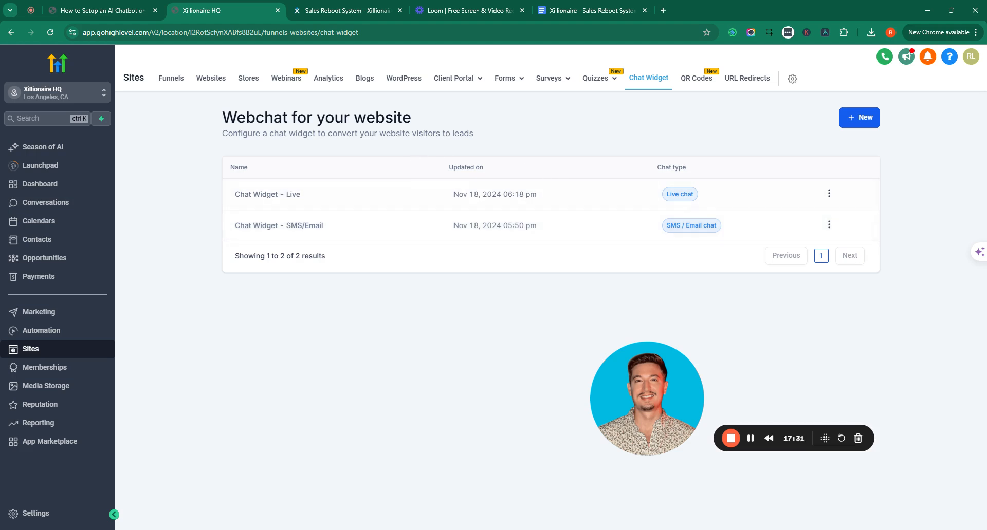
{"action": "left_click", "coordinate": [829, 193]}
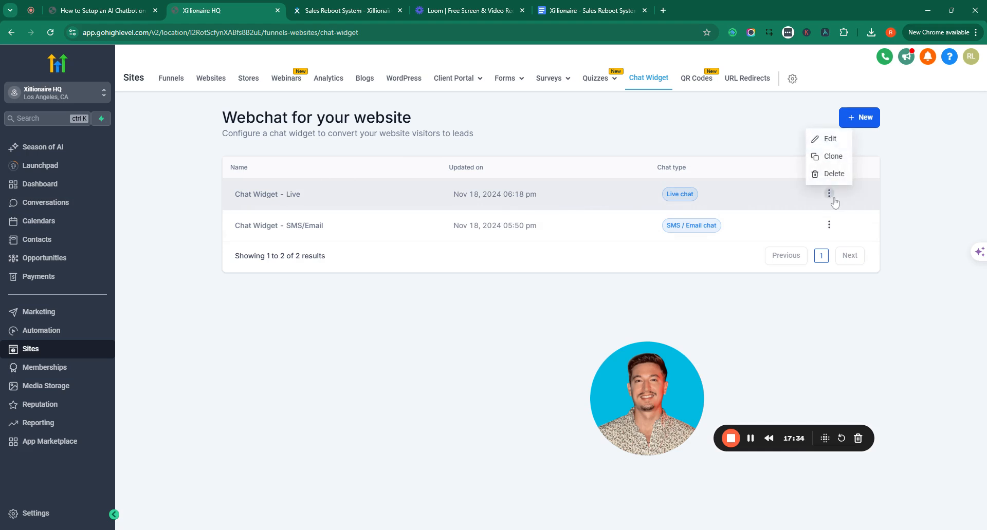
{"action": "left_click", "coordinate": [829, 139]}
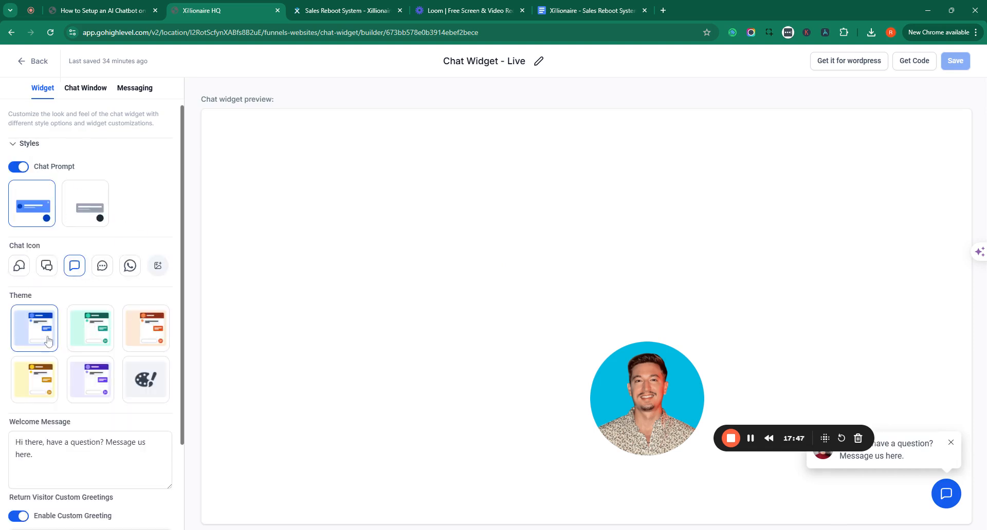
Switch the Live widget to the custom colour palette theme
{"action": "left_click", "coordinate": [152, 389]}
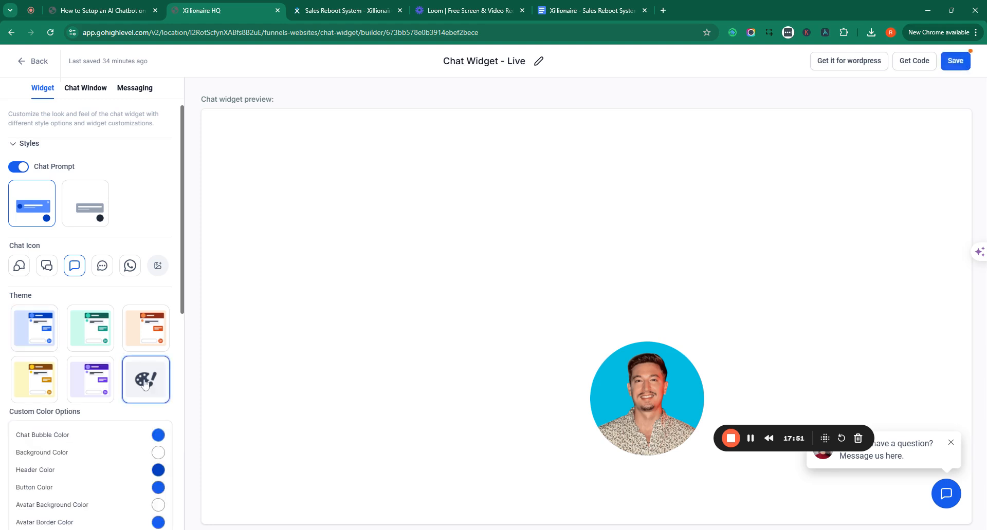
{"action": "scroll", "coordinate": [163, 379], "scroll_direction": "down", "scroll_amount": 8}
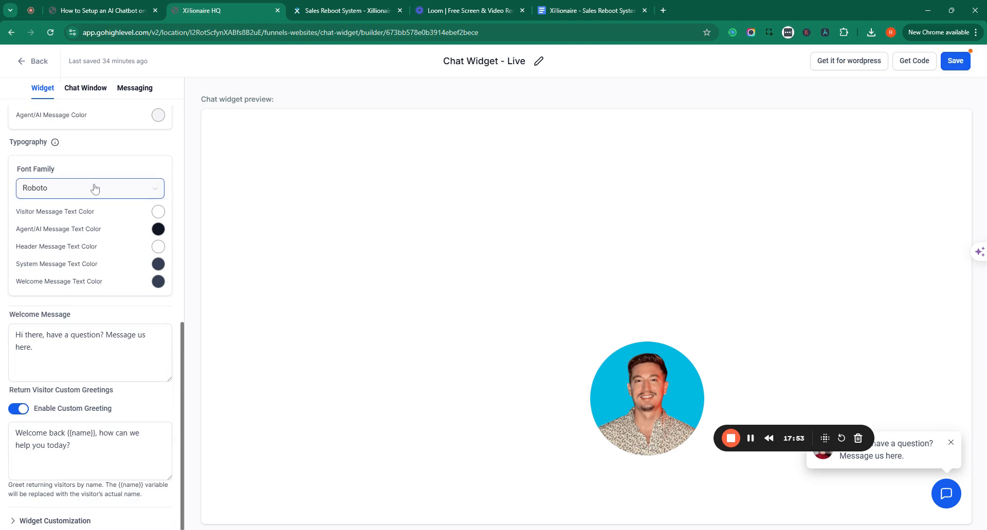
{"action": "scroll", "coordinate": [77, 205], "scroll_direction": "up", "scroll_amount": 4}
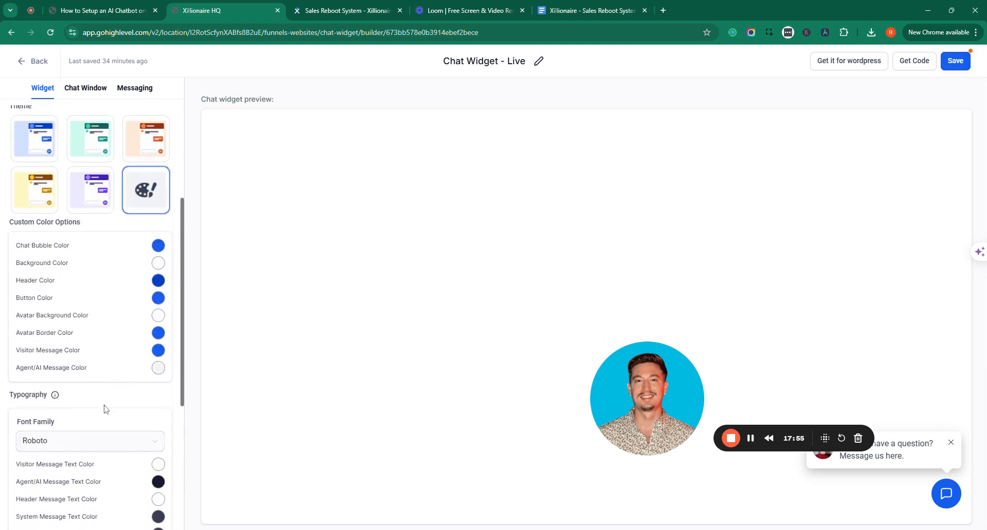
{"action": "scroll", "coordinate": [103, 410], "scroll_direction": "down", "scroll_amount": 5}
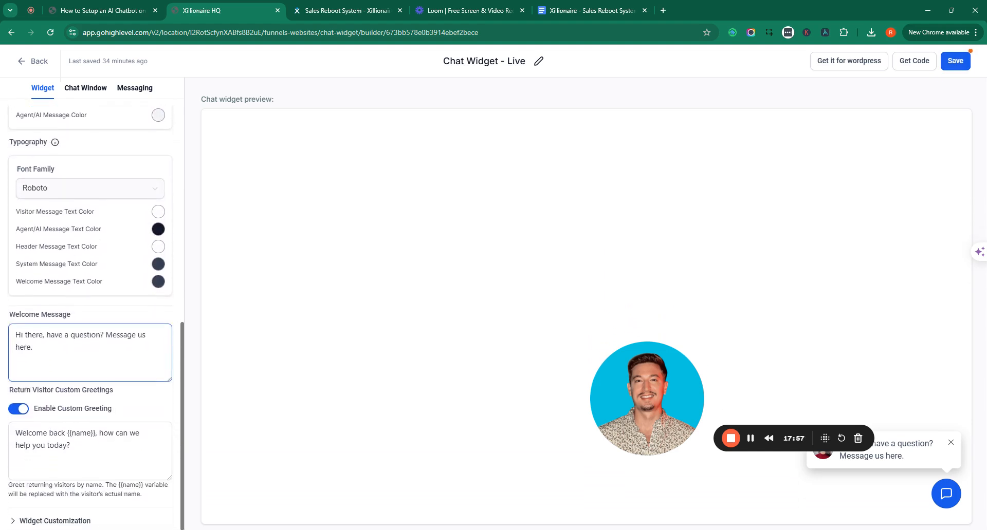
{"action": "left_click", "coordinate": [103, 336]}
Try the other Widget Customization positions, then keep the widget at bottom-right
{"action": "left_click", "coordinate": [79, 522]}
{"action": "scroll", "coordinate": [123, 391], "scroll_direction": "down", "scroll_amount": 5}
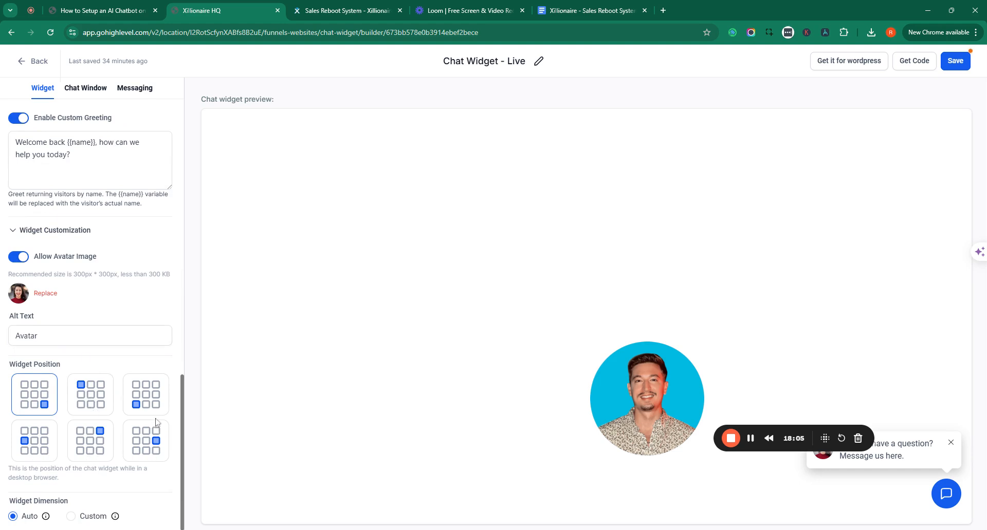
{"action": "left_click", "coordinate": [145, 407]}
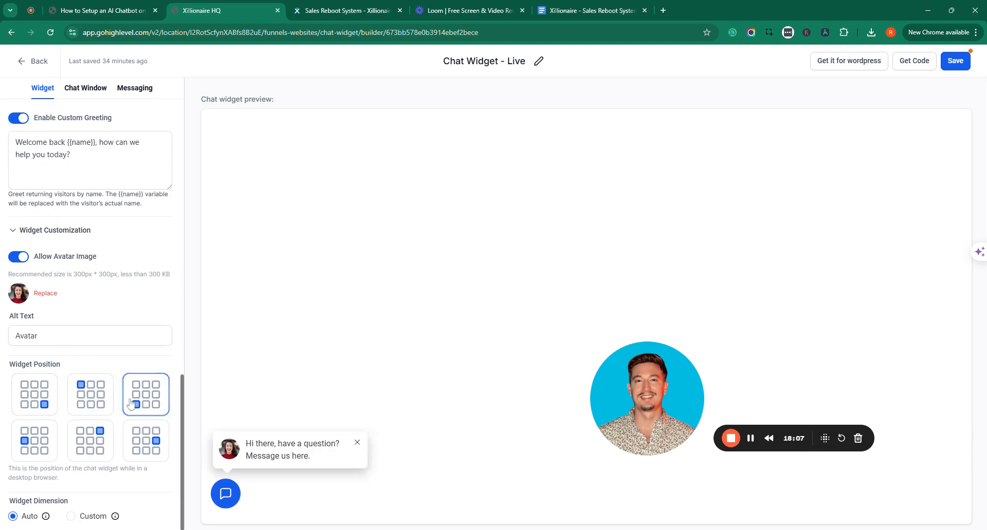
{"action": "left_click", "coordinate": [100, 403]}
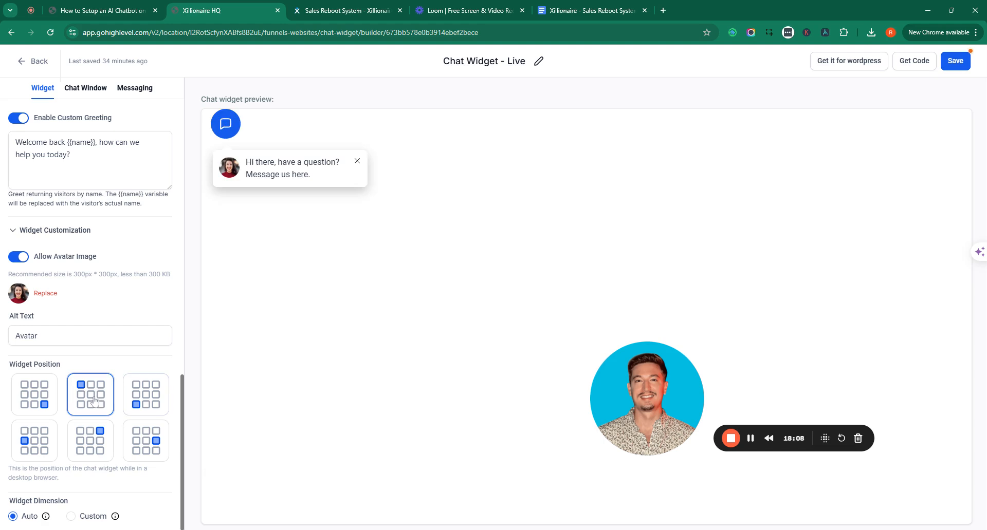
{"action": "left_click", "coordinate": [52, 407]}
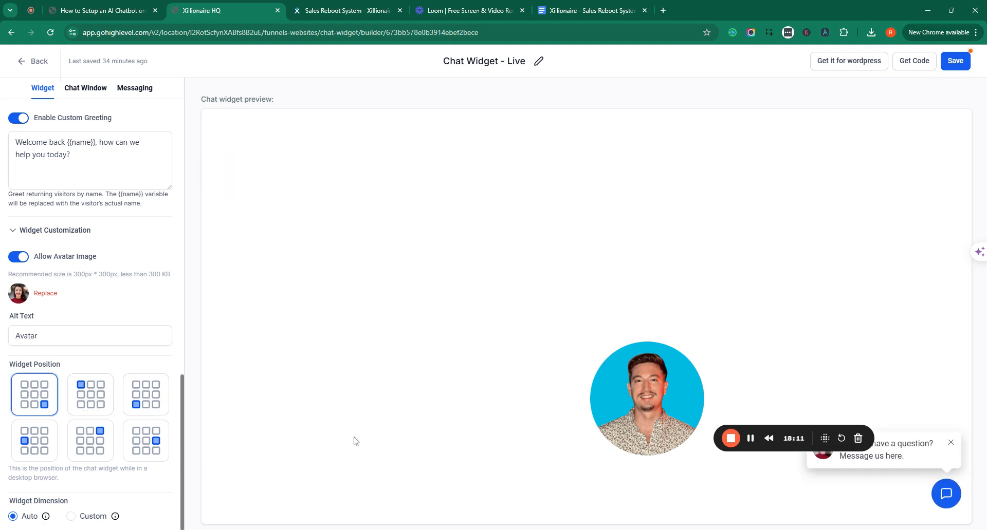
{"action": "scroll", "coordinate": [132, 319], "scroll_direction": "up", "scroll_amount": 15}
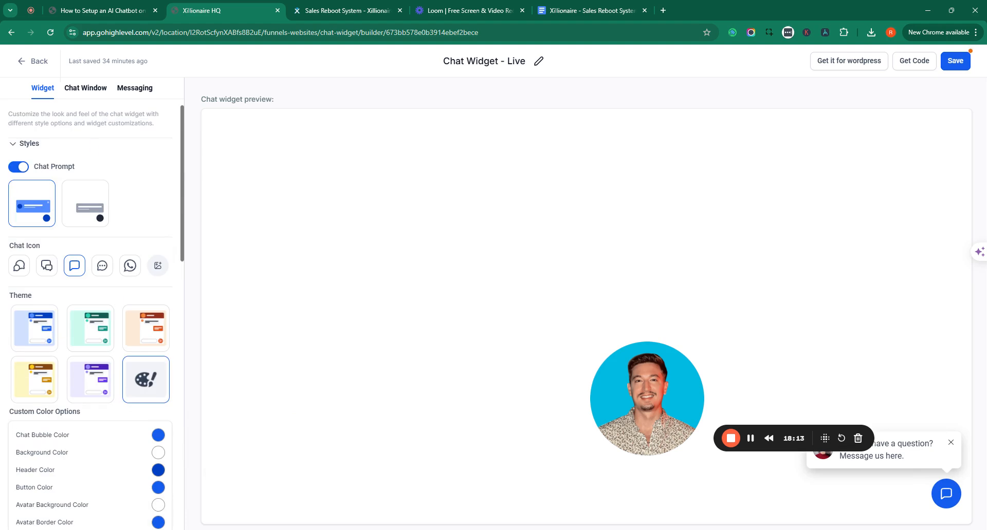
{"action": "left_click", "coordinate": [85, 88]}
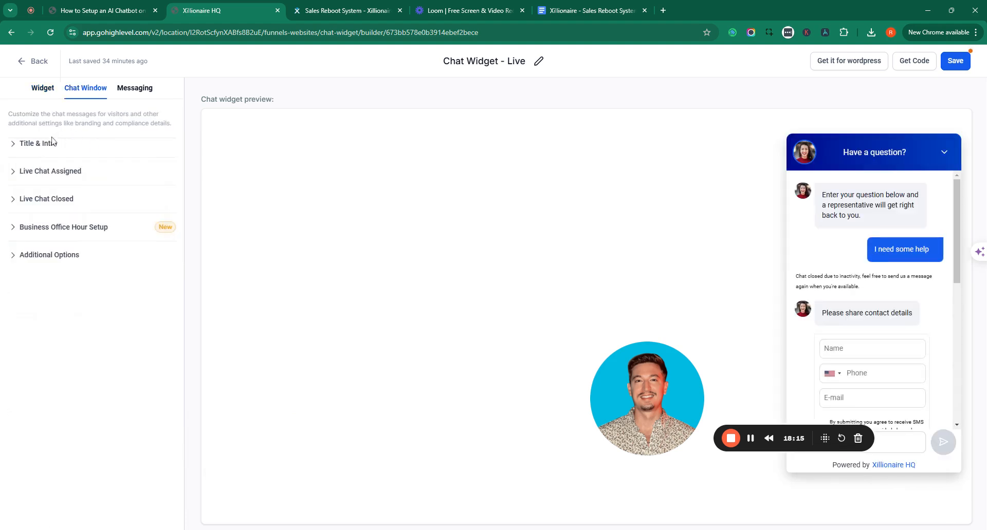
Change the Chat Window Title to 'Chat With Us'
{"action": "left_click", "coordinate": [40, 145]}
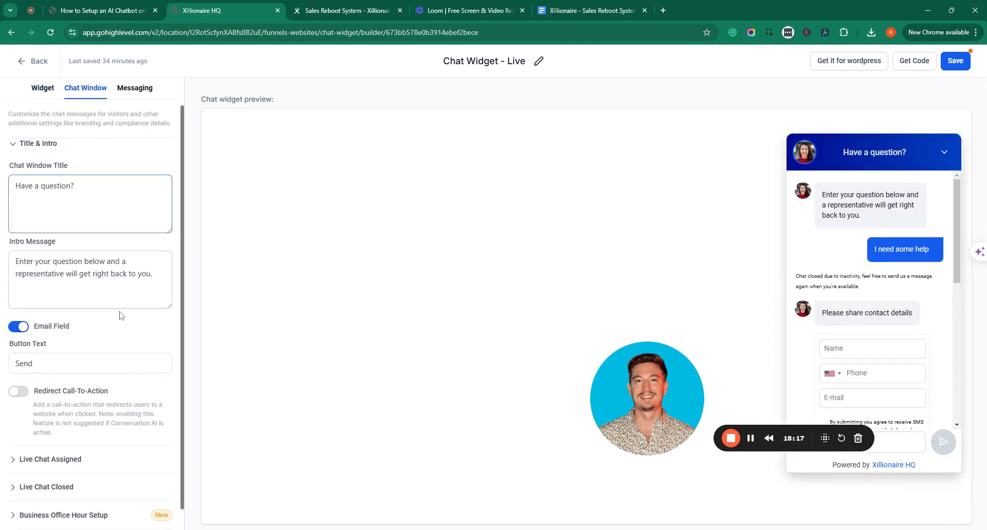
{"action": "key", "text": "ctrl+a"}
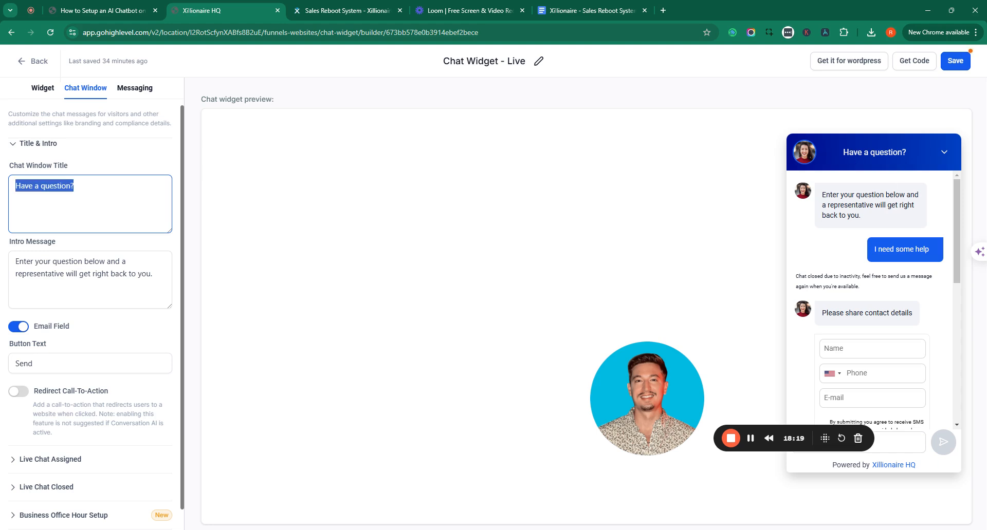
{"action": "type", "text": "C"}
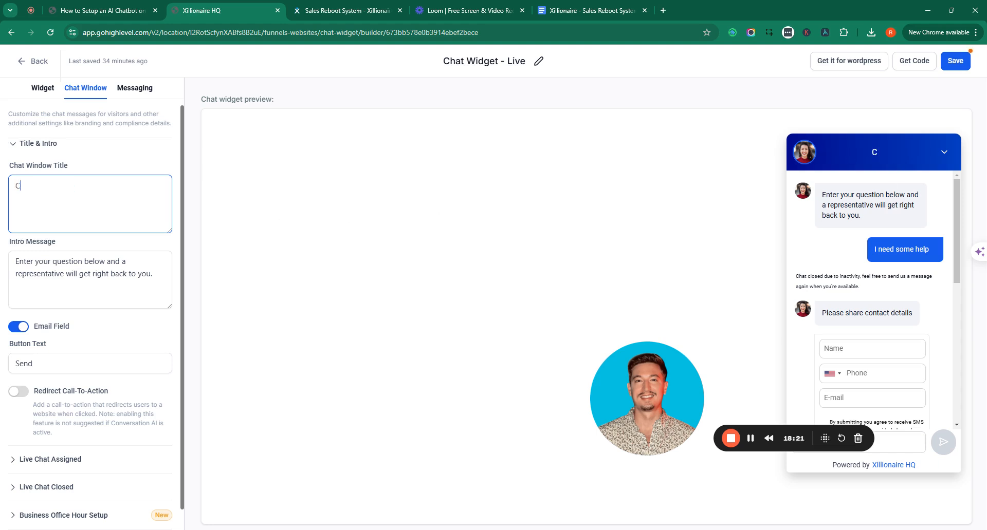
{"action": "key", "text": "BackSpace"}
{"action": "type", "text": "Chat Wih"}
{"action": "key", "text": "BackSpace"}
{"action": "type", "text": "th Us"}
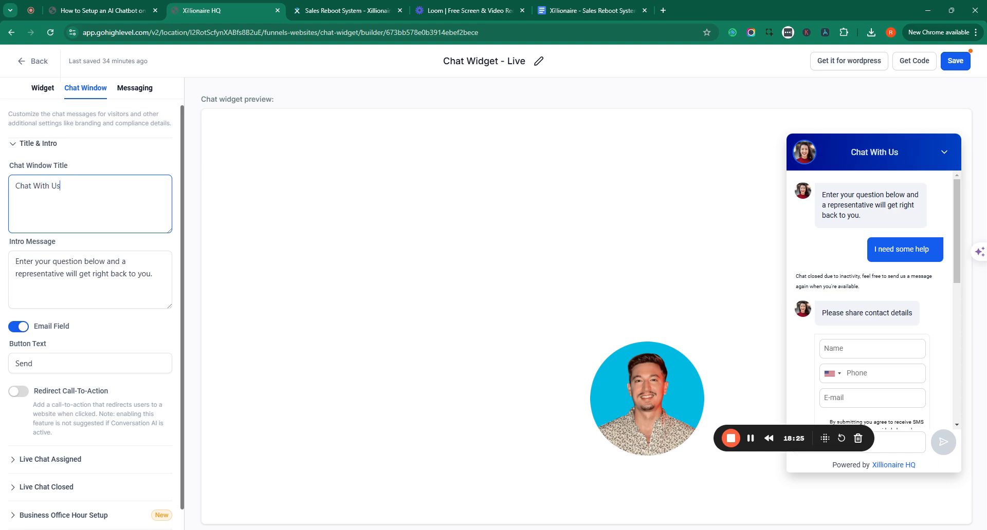
Review the intro and Live Chat Assigned settings, leaving the email field on and the contact form off
{"action": "left_click", "coordinate": [29, 274]}
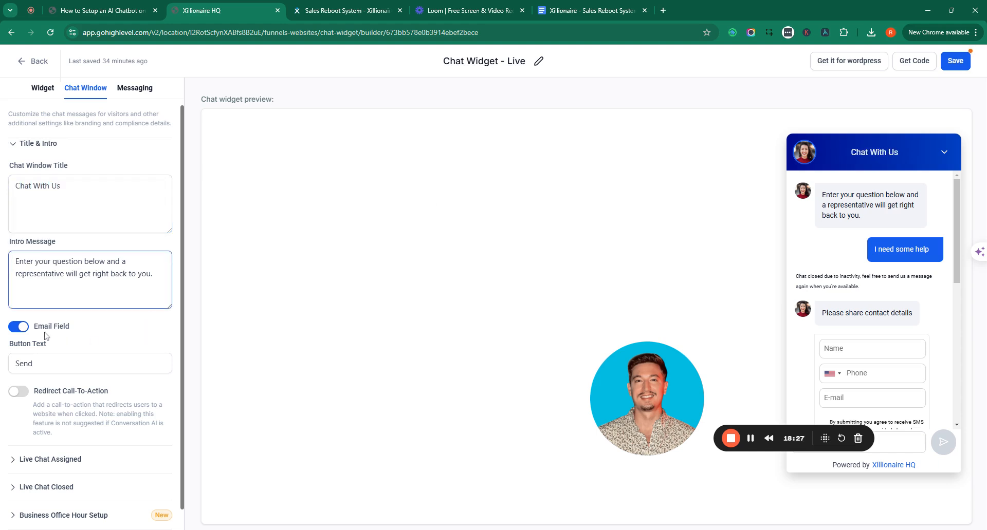
{"action": "left_click", "coordinate": [17, 330]}
{"action": "left_click", "coordinate": [17, 330]}
{"action": "scroll", "coordinate": [133, 322], "scroll_direction": "down", "scroll_amount": 1}
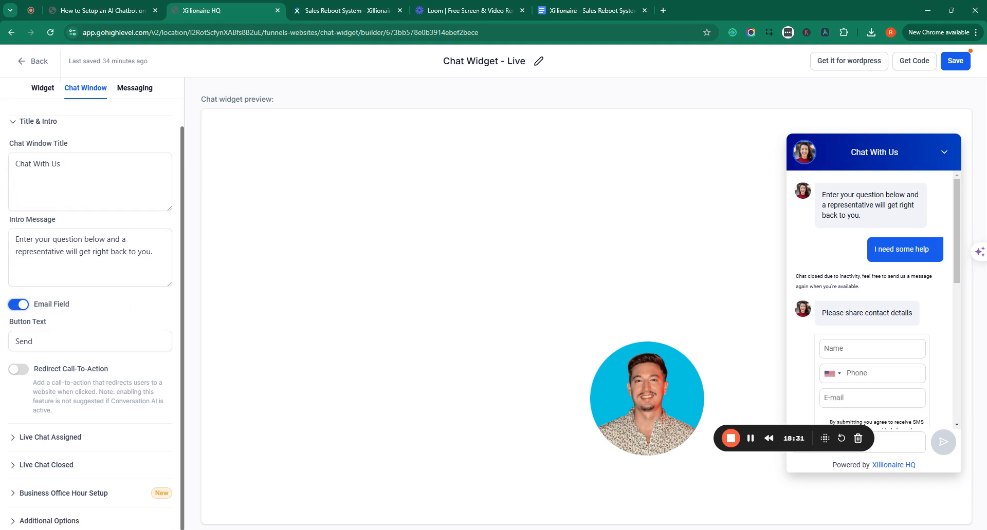
{"action": "left_click", "coordinate": [67, 440]}
{"action": "scroll", "coordinate": [67, 442], "scroll_direction": "down", "scroll_amount": 2}
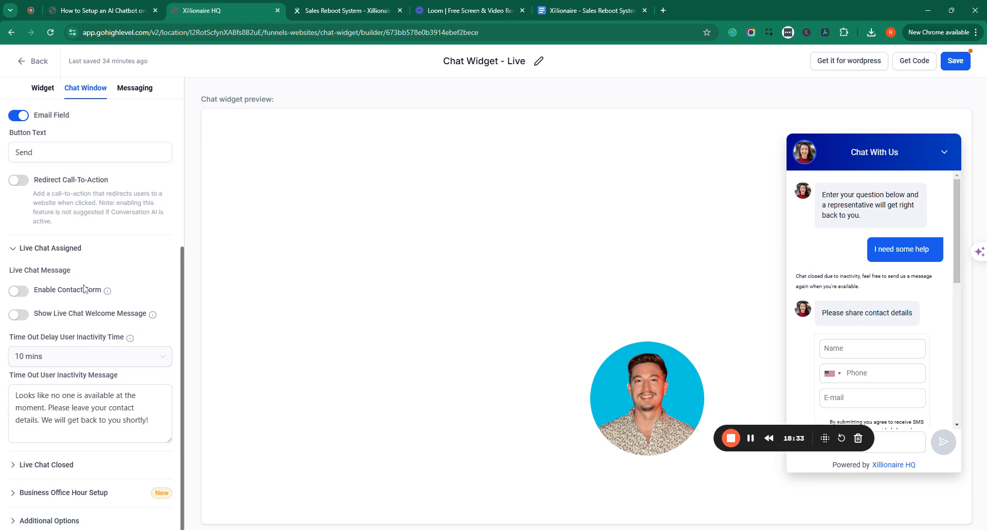
{"action": "left_click", "coordinate": [19, 292]}
{"action": "left_click", "coordinate": [19, 292]}
Look over the inactivity message, Live Chat Closed, office hours and branding options unchanged
{"action": "left_click", "coordinate": [126, 404]}
{"action": "left_click", "coordinate": [51, 457]}
{"action": "left_click", "coordinate": [55, 466]}
{"action": "left_click", "coordinate": [67, 493]}
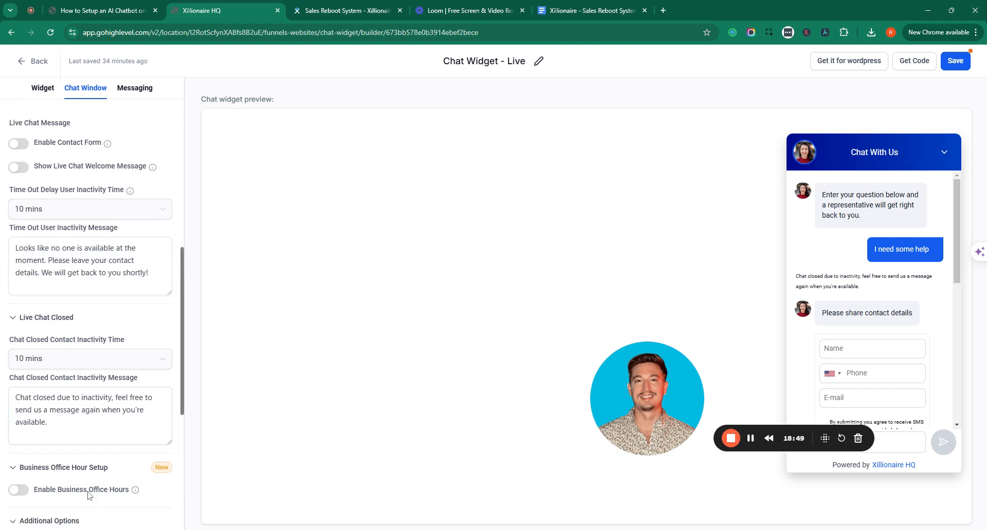
{"action": "left_click", "coordinate": [69, 521]}
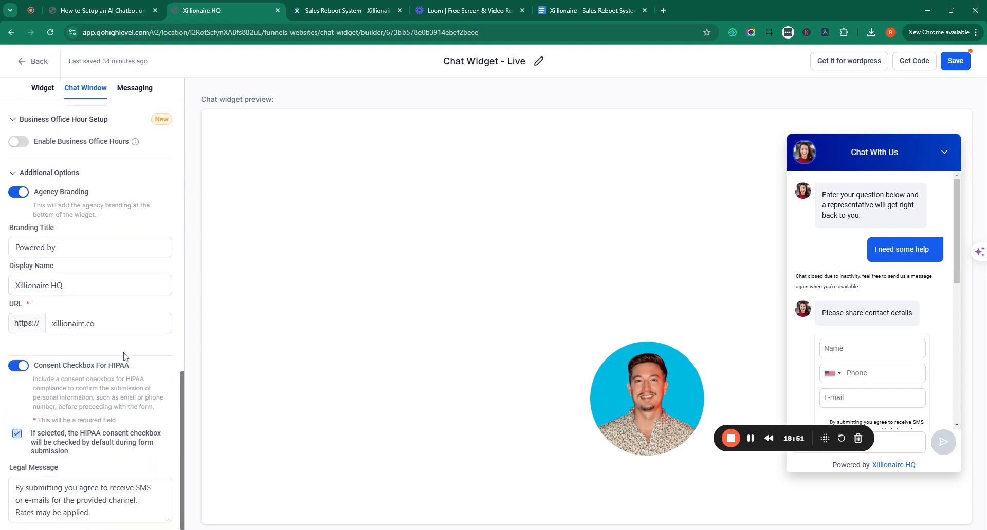
{"action": "scroll", "coordinate": [123, 309], "scroll_direction": "up", "scroll_amount": 10}
{"action": "left_click", "coordinate": [135, 89]}
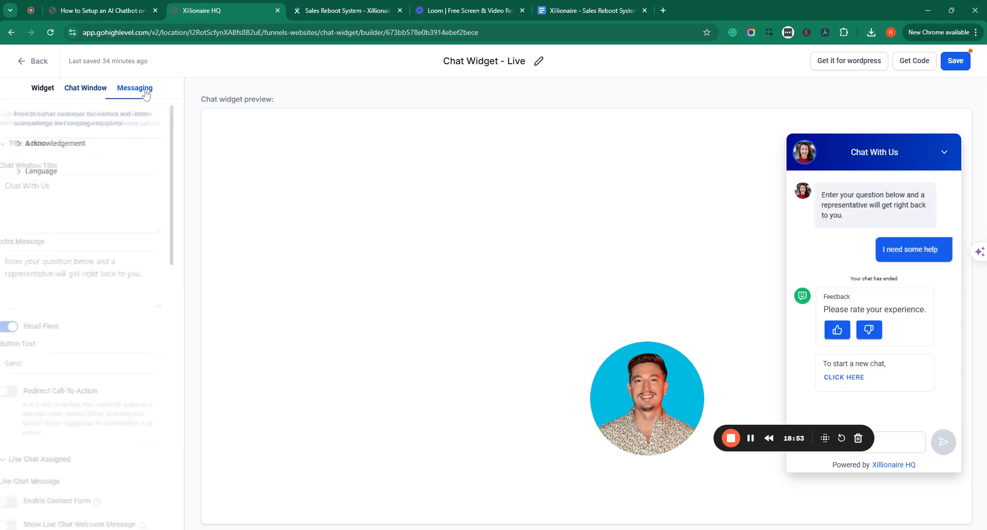
Review the Acknowledgement message fields in Messaging, then go back to the Chat Window settings
{"action": "left_click", "coordinate": [68, 146]}
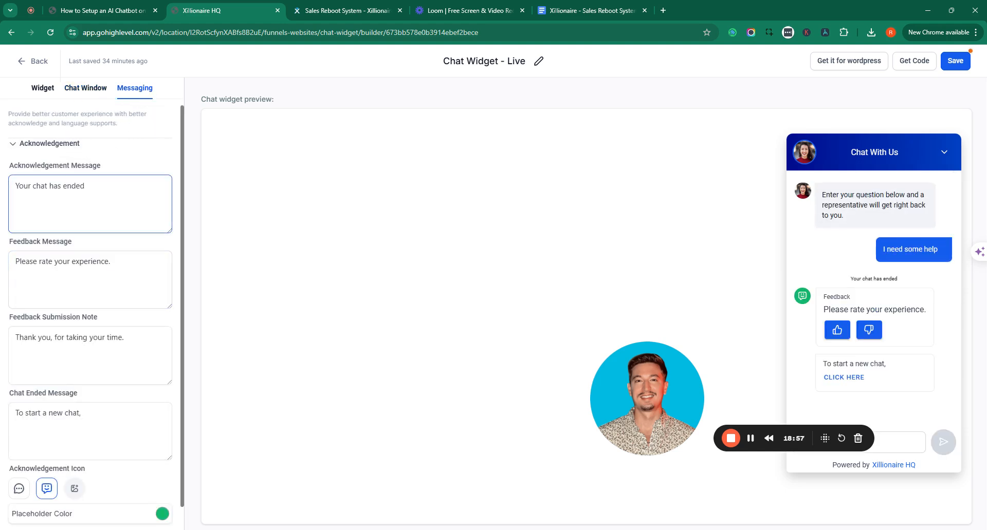
{"action": "scroll", "coordinate": [117, 324], "scroll_direction": "down", "scroll_amount": 1}
{"action": "scroll", "coordinate": [118, 324], "scroll_direction": "up", "scroll_amount": 1}
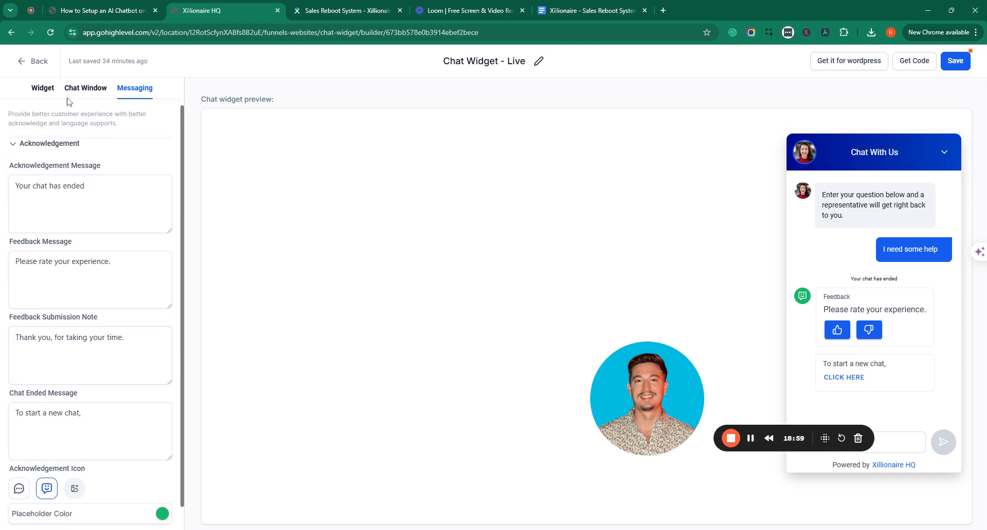
{"action": "left_click", "coordinate": [84, 88]}
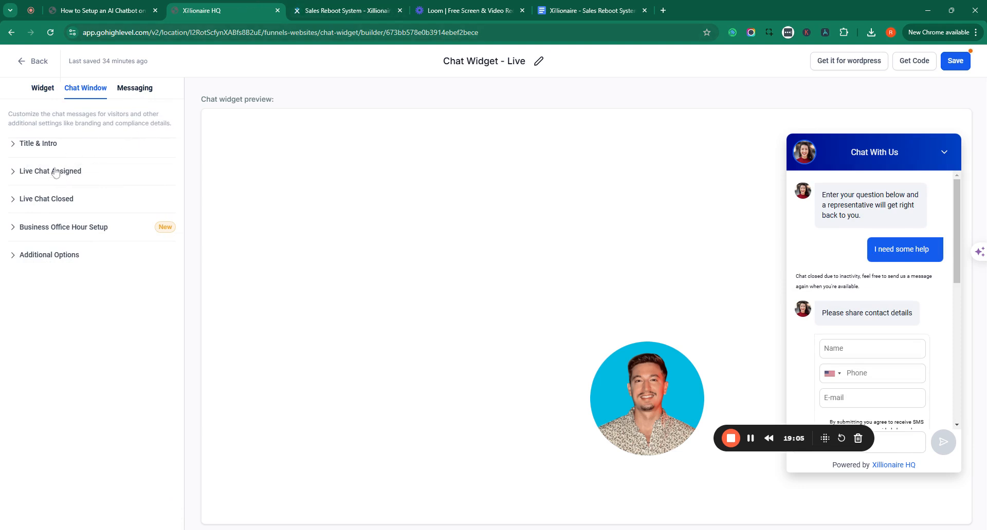
Review the Widget tab's style and Widget Customization options
{"action": "left_click", "coordinate": [43, 90]}
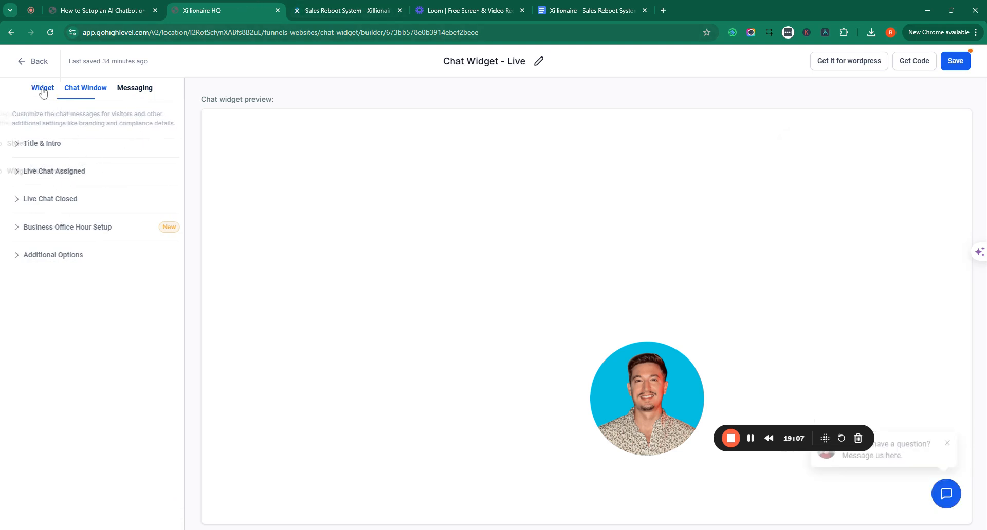
{"action": "left_click", "coordinate": [40, 152]}
{"action": "left_click", "coordinate": [39, 150]}
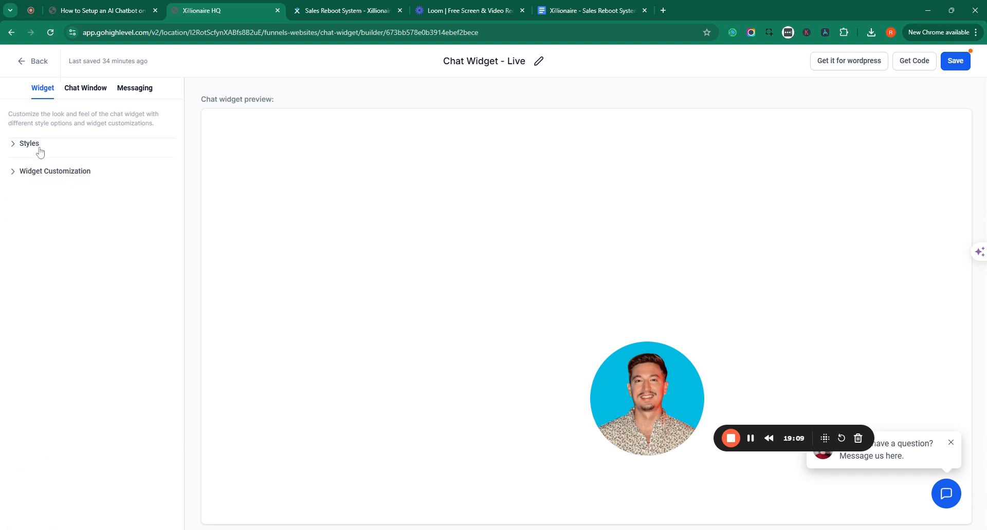
{"action": "left_click", "coordinate": [56, 177]}
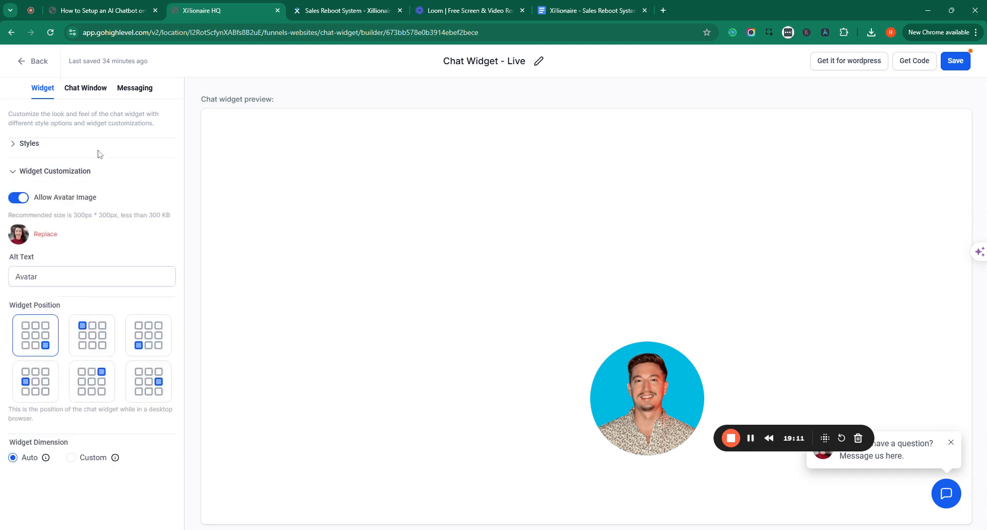
Review the Chat Window's Live Chat Assigned and Live Chat Closed settings, ending on Title & Intro
{"action": "left_click", "coordinate": [85, 90]}
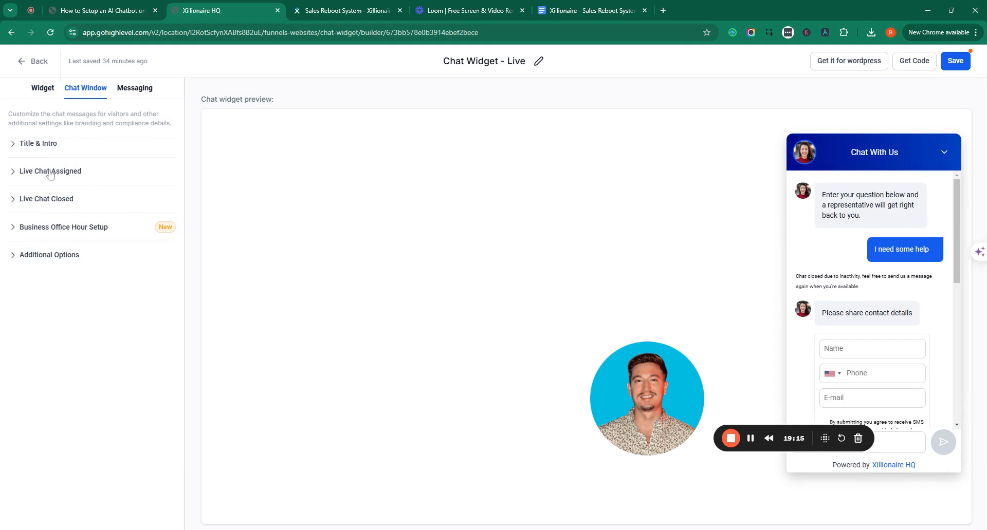
{"action": "left_click", "coordinate": [50, 173]}
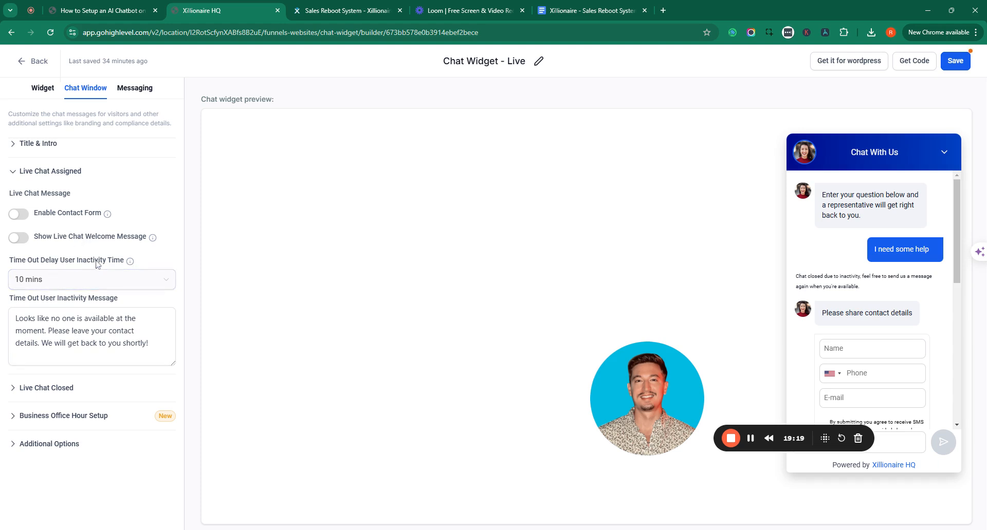
{"action": "left_click", "coordinate": [64, 391]}
{"action": "scroll", "coordinate": [64, 391], "scroll_direction": "down", "scroll_amount": 1}
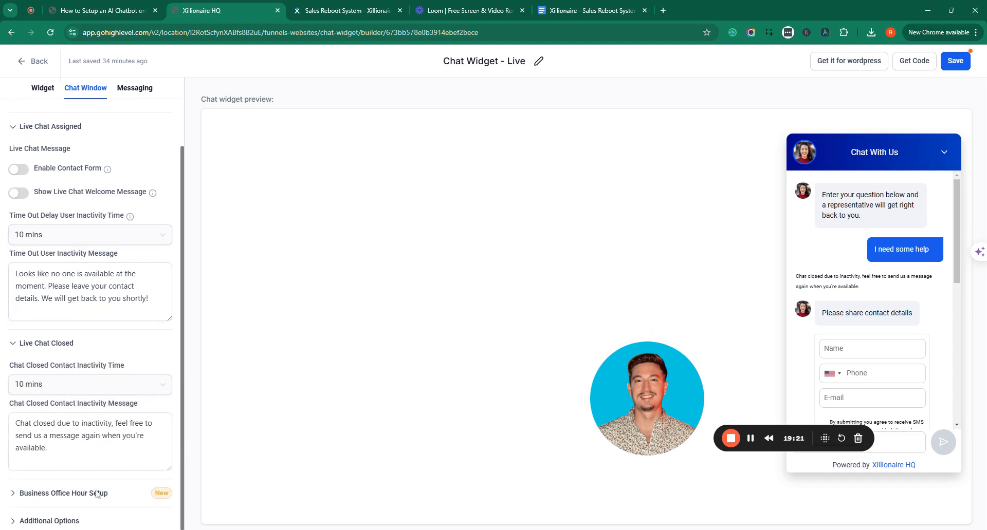
{"action": "scroll", "coordinate": [131, 263], "scroll_direction": "up", "scroll_amount": 2}
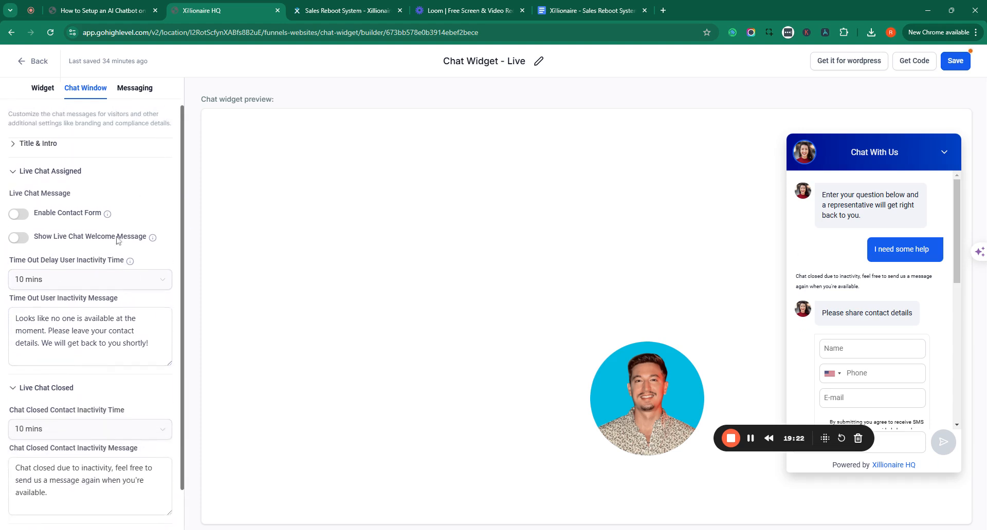
{"action": "left_click", "coordinate": [77, 175]}
{"action": "left_click", "coordinate": [39, 149]}
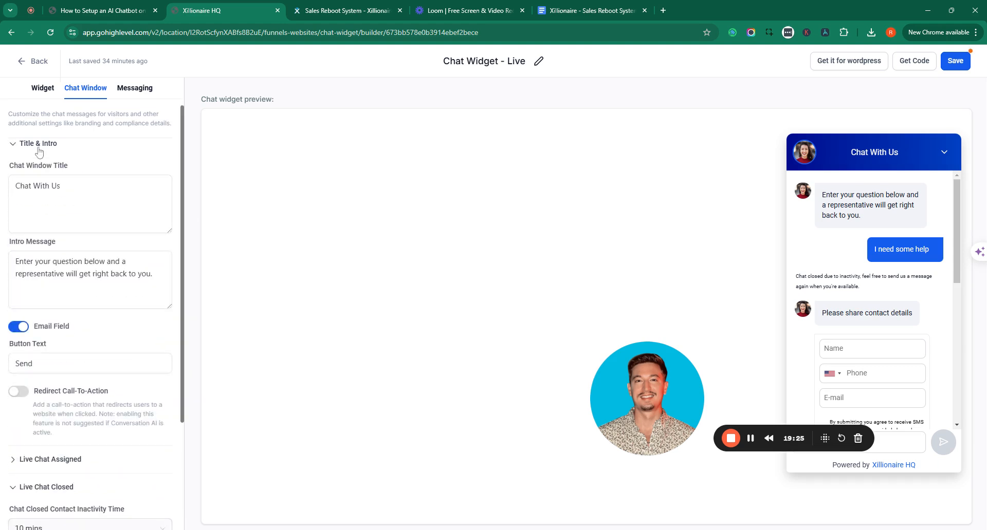
{"action": "left_click_drag", "start_coordinate": [646, 437], "coordinate": [436, 386]}
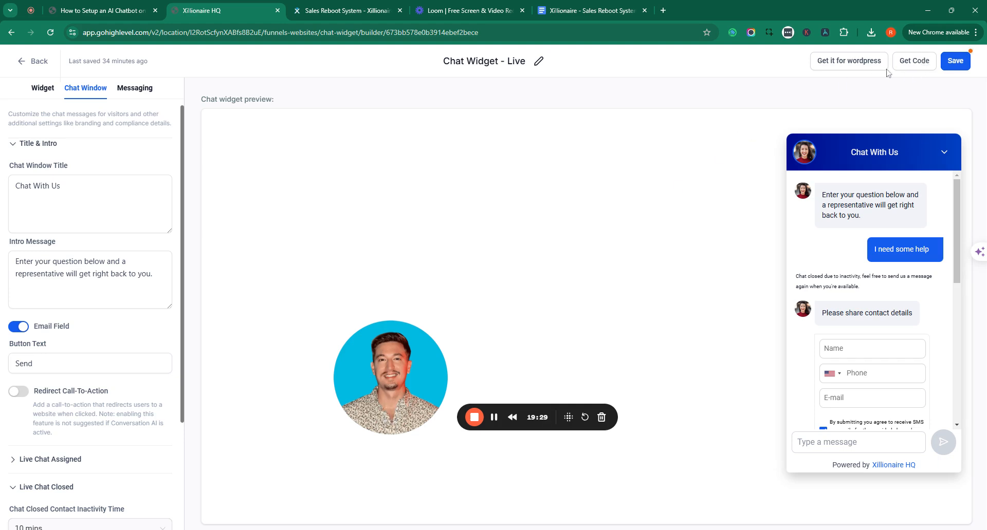
{"action": "left_click", "coordinate": [917, 63]}
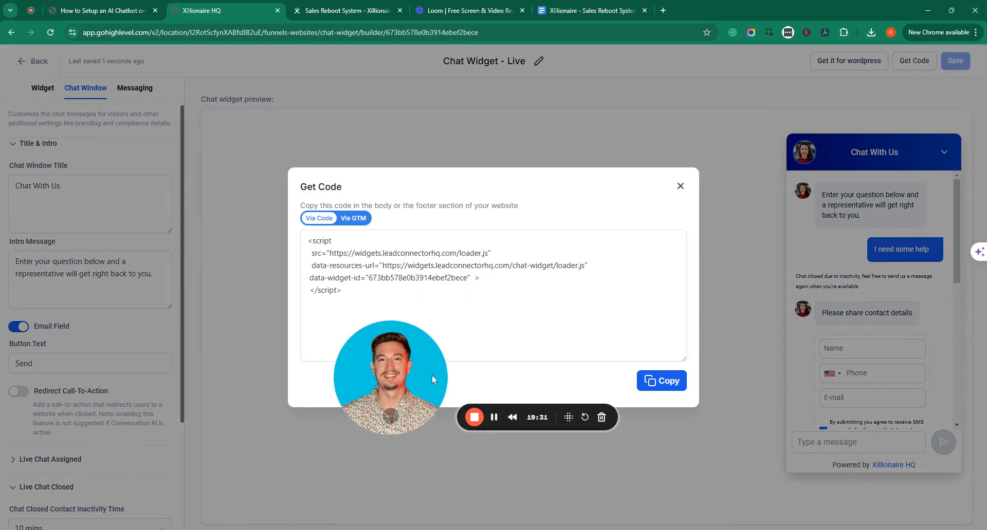
Copy the widget's embed script, meant for the website body or footer, and close the dialog
{"action": "left_click_drag", "start_coordinate": [445, 372], "coordinate": [151, 309]}
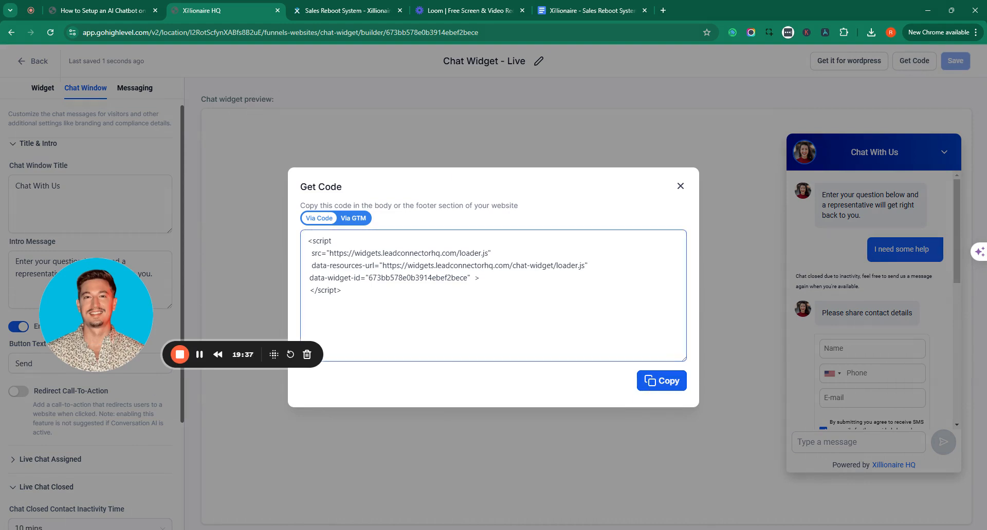
{"action": "left_click_drag", "start_coordinate": [374, 207], "coordinate": [534, 208]}
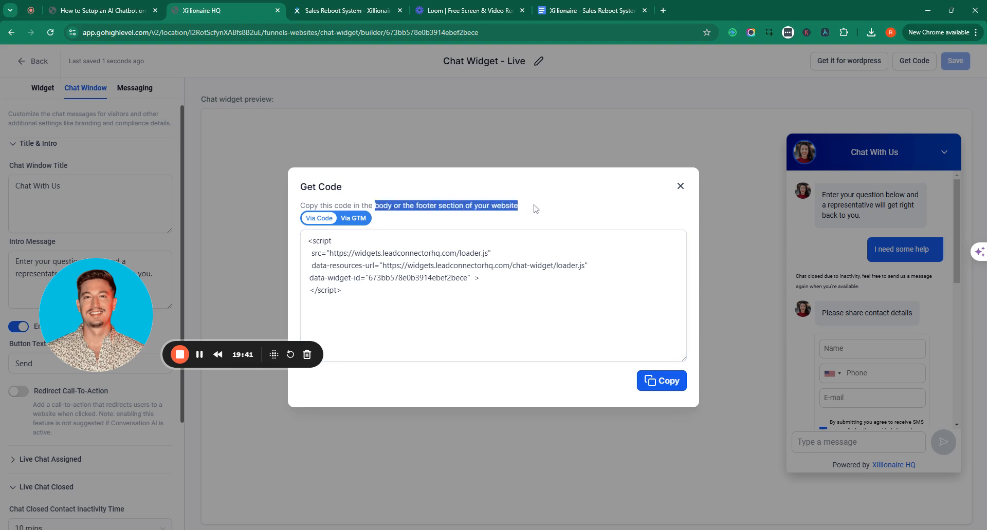
{"action": "left_click", "coordinate": [533, 214]}
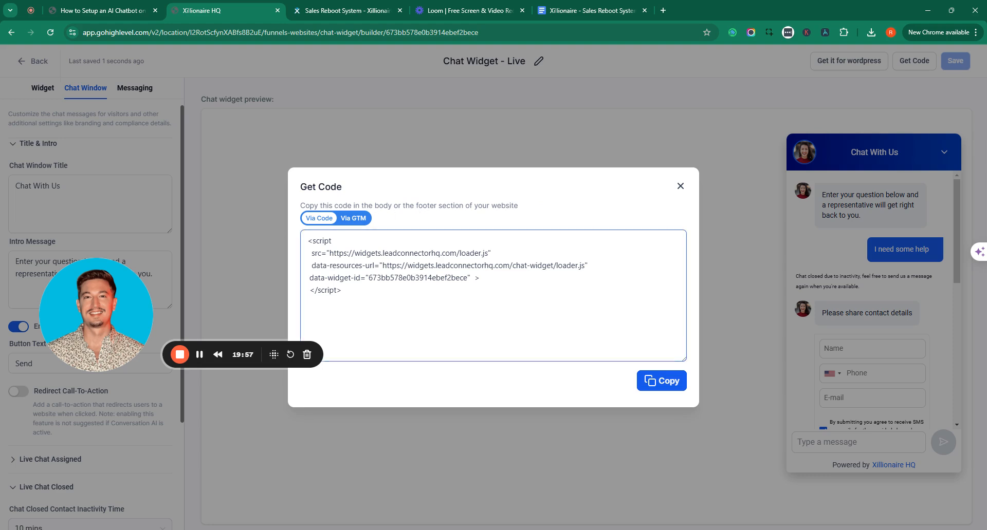
{"action": "left_click", "coordinate": [668, 383]}
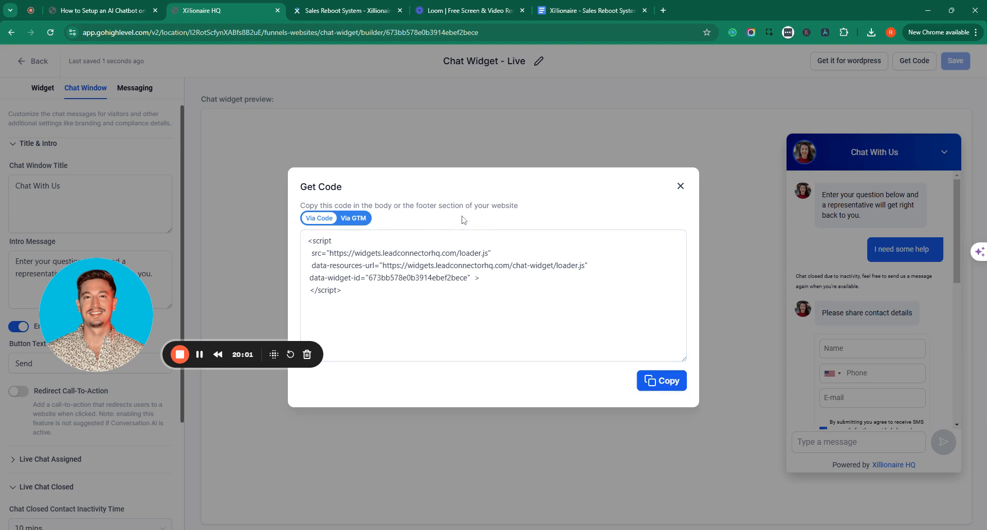
{"action": "left_click", "coordinate": [680, 186]}
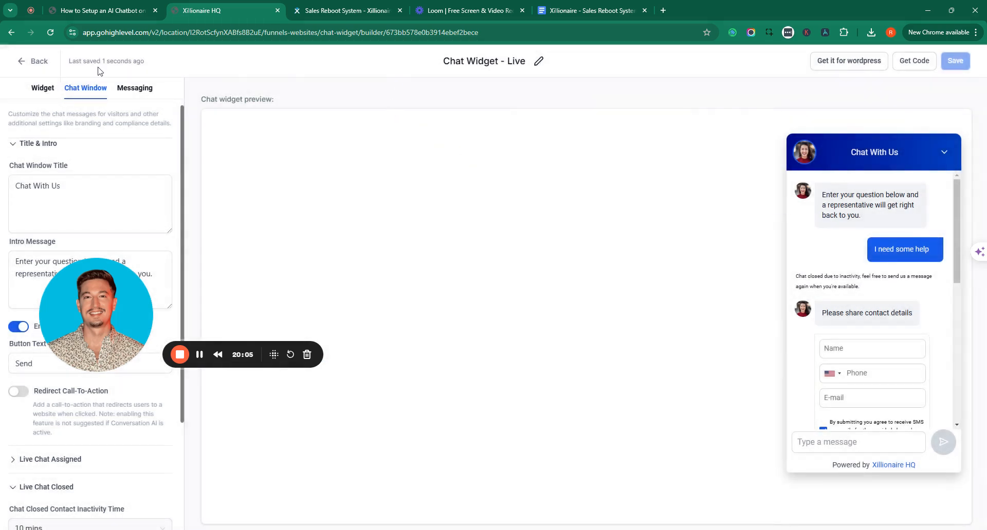
Leave the widget builder for Funnels and open the Sales Reboot System - Xillionaire HQ funnel
{"action": "left_click_drag", "start_coordinate": [96, 354], "coordinate": [352, 370]}
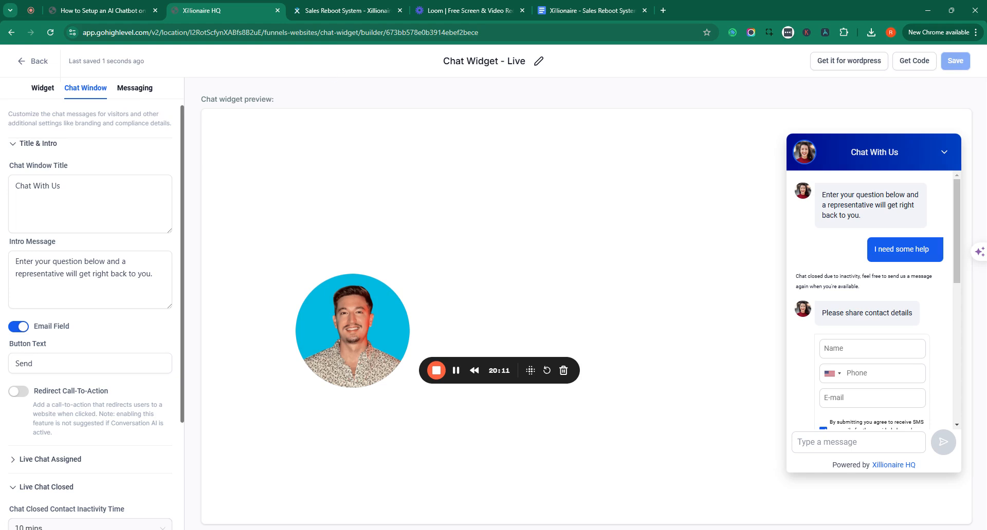
{"action": "left_click", "coordinate": [33, 66]}
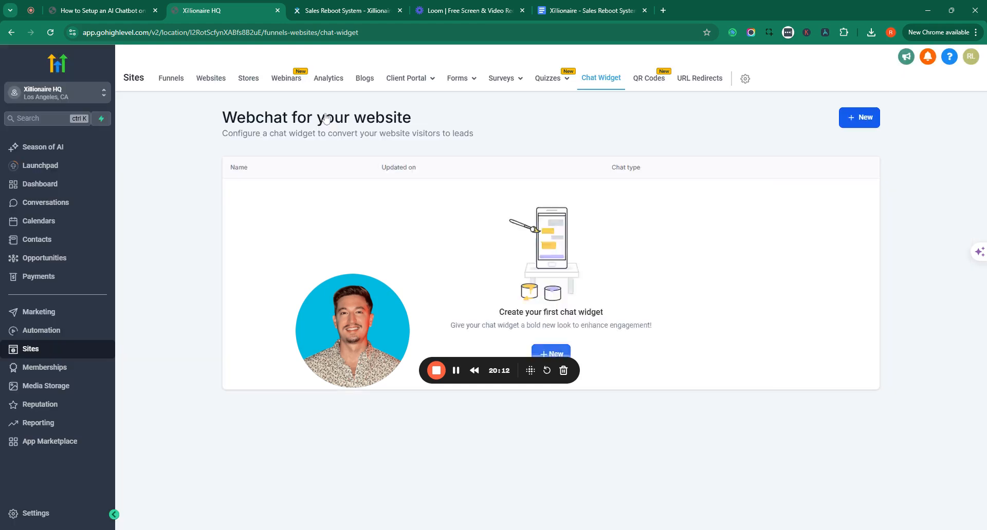
{"action": "left_click", "coordinate": [175, 78]}
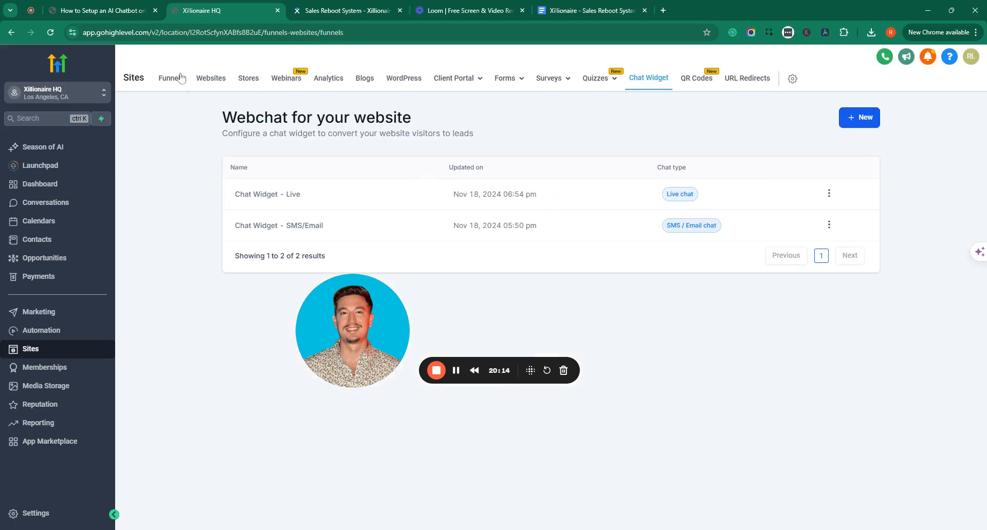
{"action": "left_click_drag", "start_coordinate": [359, 354], "coordinate": [497, 134]}
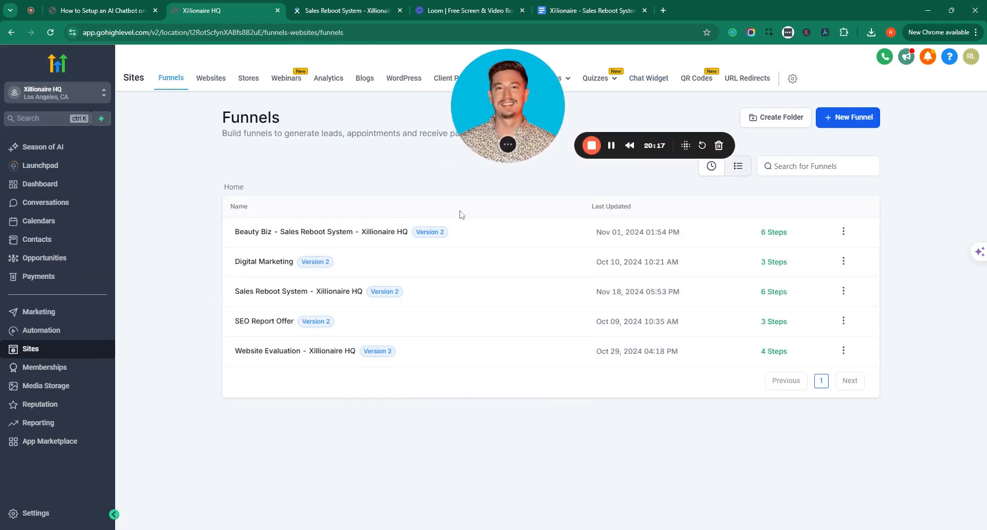
{"action": "left_click", "coordinate": [317, 293]}
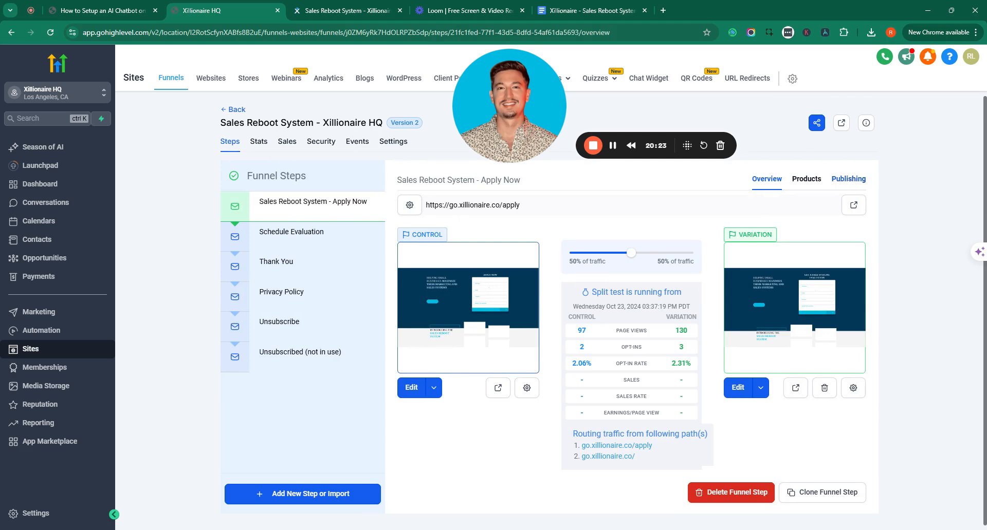
{"action": "left_click", "coordinate": [394, 142]}
{"action": "left_click", "coordinate": [707, 319]}
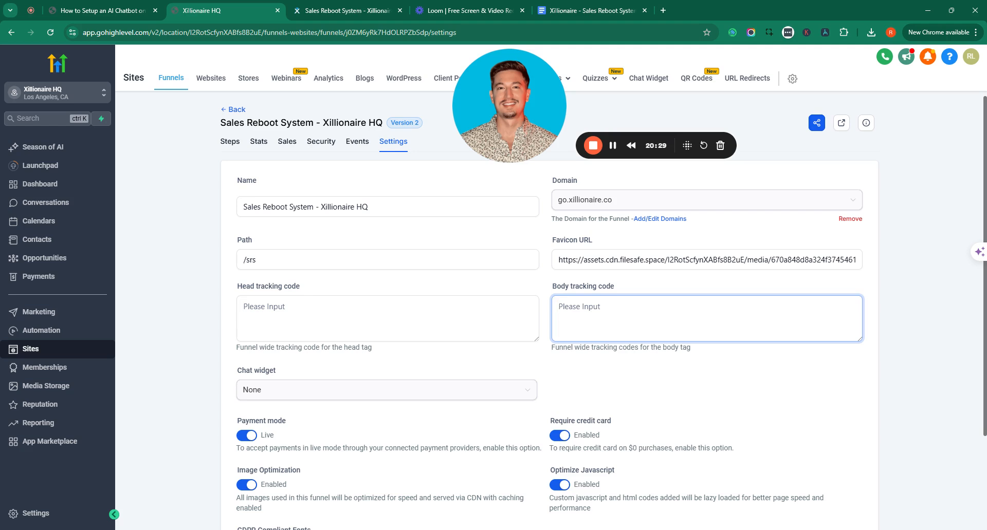
{"action": "key", "text": "ctrl+v"}
{"action": "key", "text": "ctrl+a"}
{"action": "scroll", "coordinate": [603, 288], "scroll_direction": "down", "scroll_amount": 2}
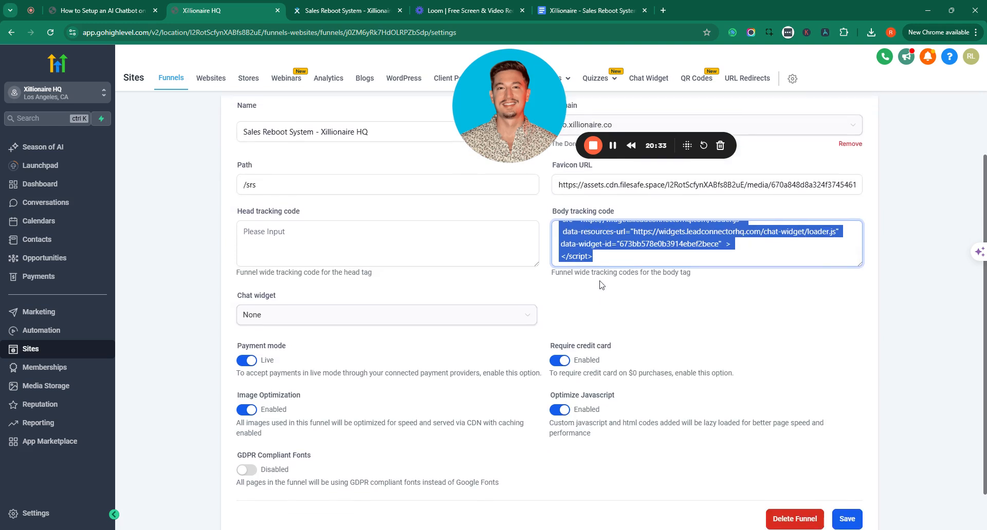
{"action": "key", "text": "BackSpace"}
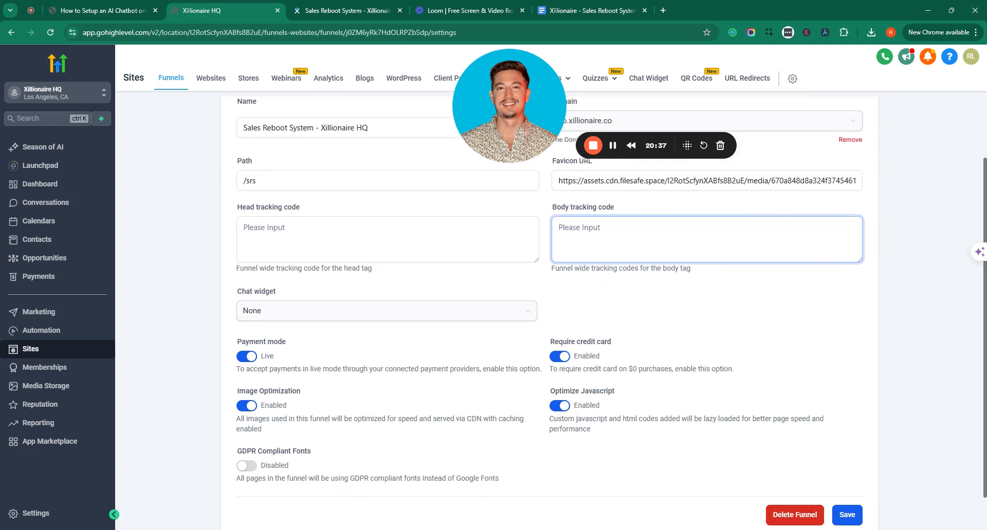
{"action": "scroll", "coordinate": [701, 295], "scroll_direction": "up", "scroll_amount": 2}
{"action": "left_click", "coordinate": [229, 146]}
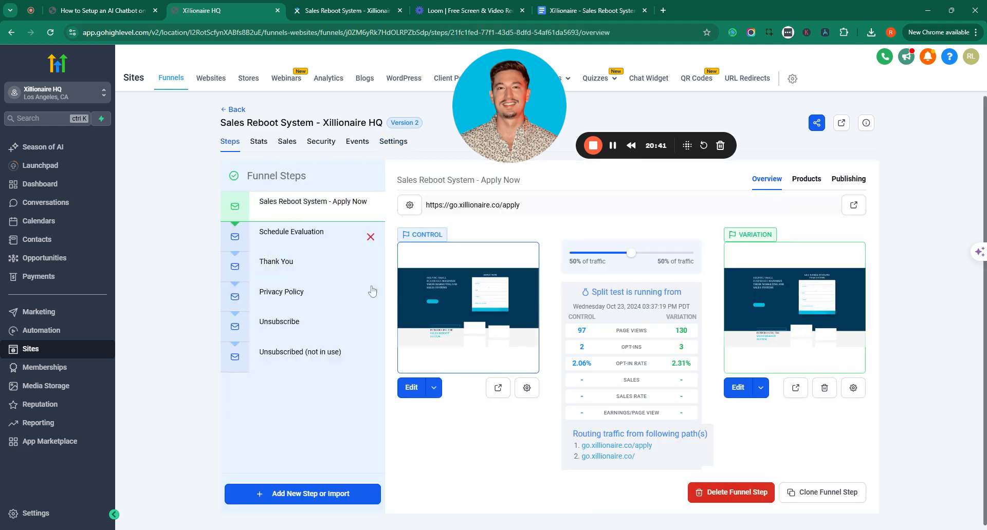
{"action": "mouse_move", "coordinate": [425, 347]}
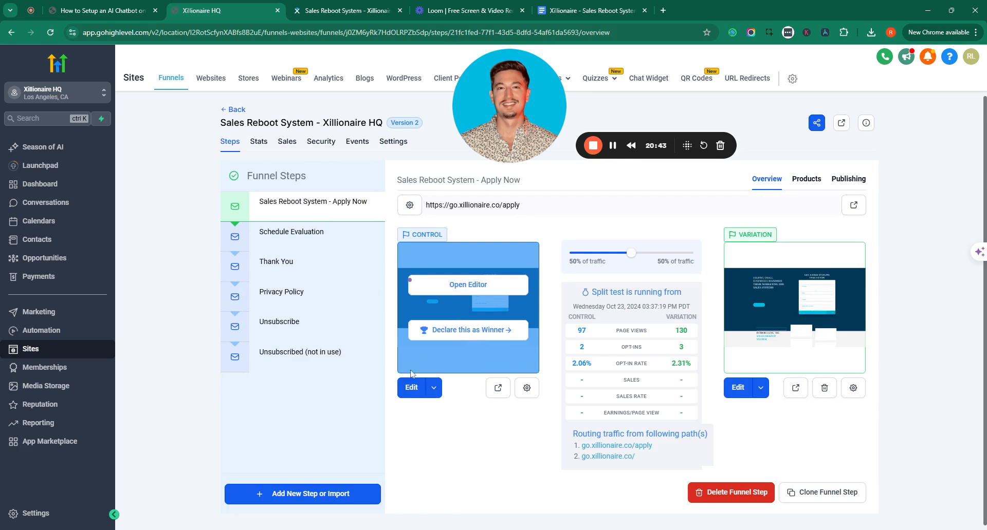
Open the Apply Now CONTROL page and confirm its Footer Tracking already contains the chat widget script
{"action": "left_click", "coordinate": [411, 389]}
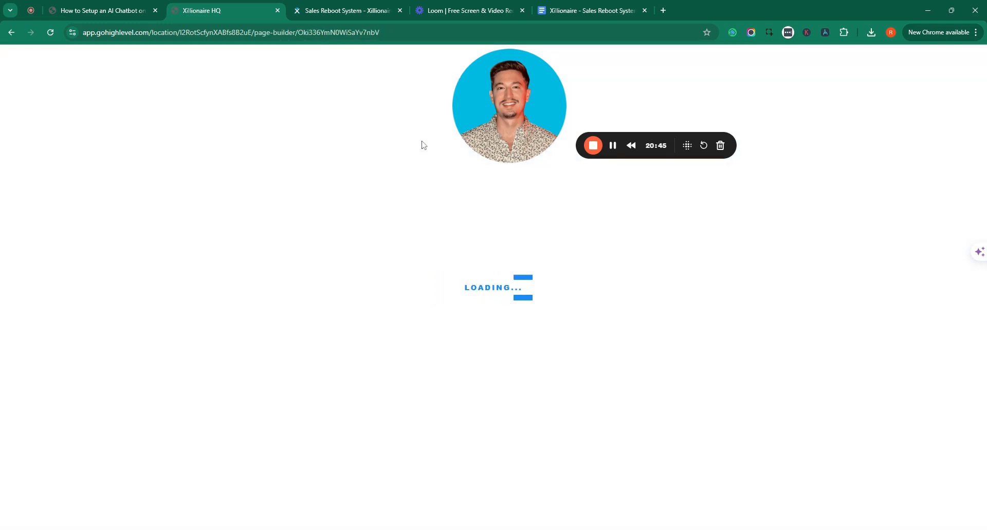
{"action": "left_click_drag", "start_coordinate": [512, 119], "coordinate": [776, 210]}
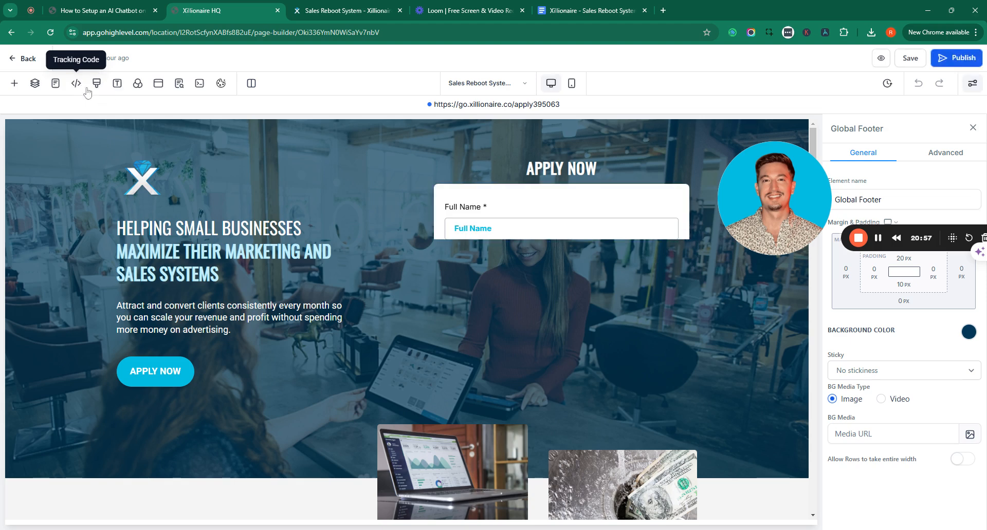
{"action": "left_click", "coordinate": [76, 84]}
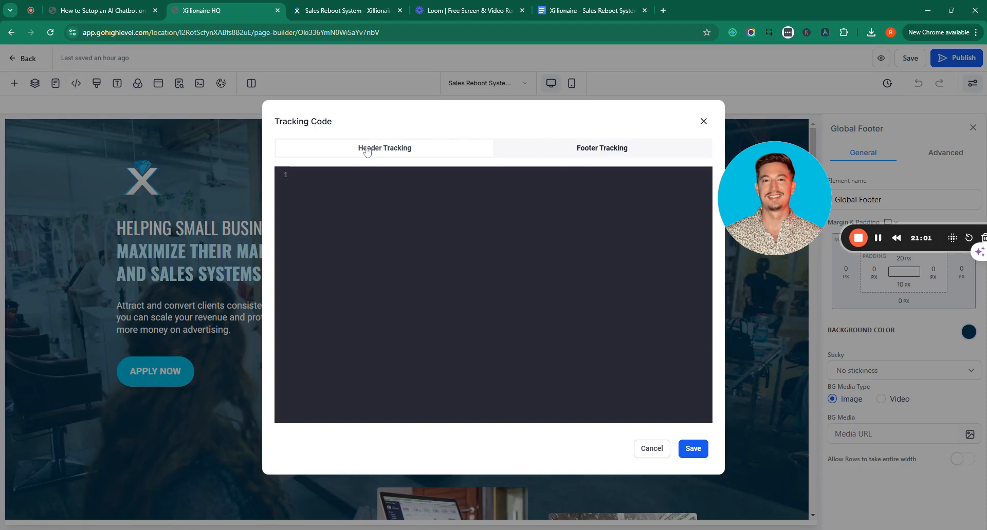
{"action": "left_click", "coordinate": [620, 154]}
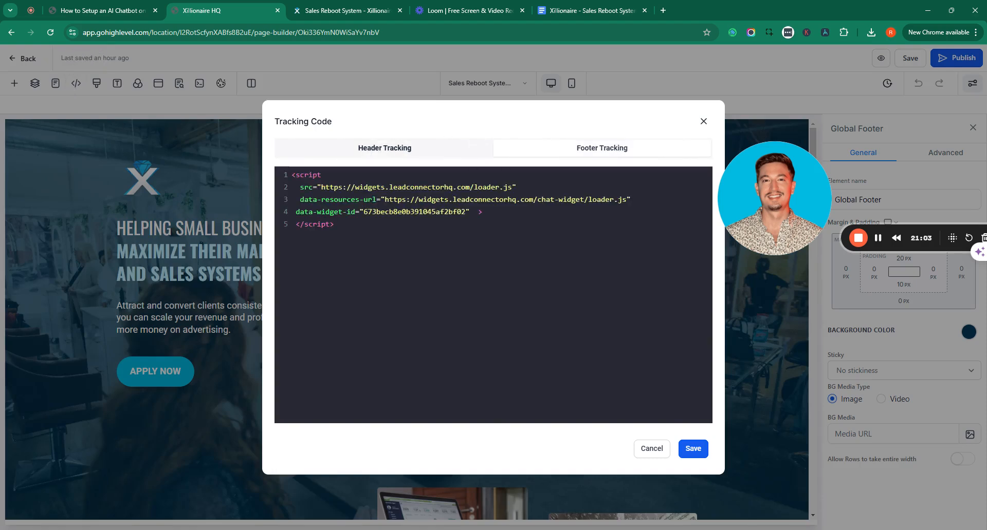
{"action": "left_click_drag", "start_coordinate": [352, 239], "coordinate": [276, 168]}
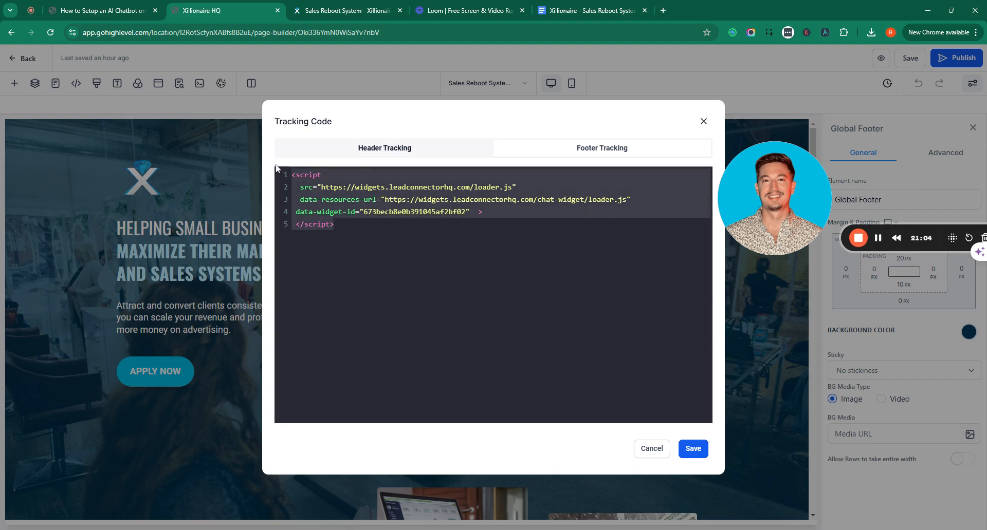
{"action": "left_click", "coordinate": [397, 234]}
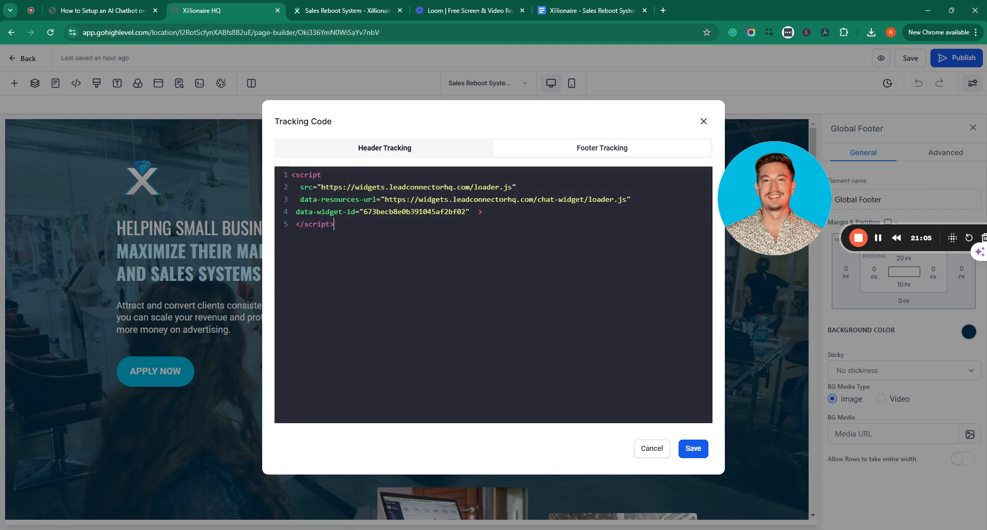
{"action": "left_click", "coordinate": [659, 454]}
{"action": "scroll", "coordinate": [468, 362], "scroll_direction": "down", "scroll_amount": 5}
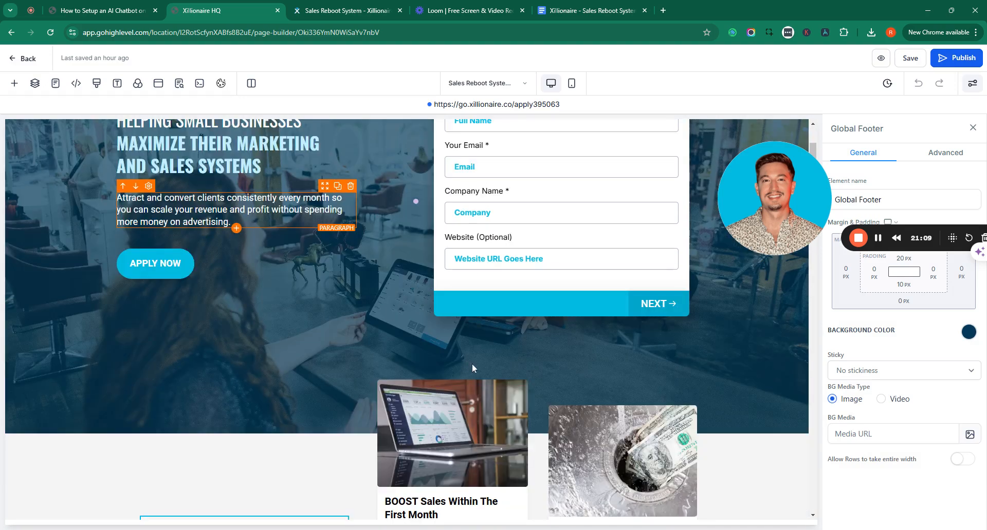
{"action": "scroll", "coordinate": [475, 363], "scroll_direction": "up", "scroll_amount": 5}
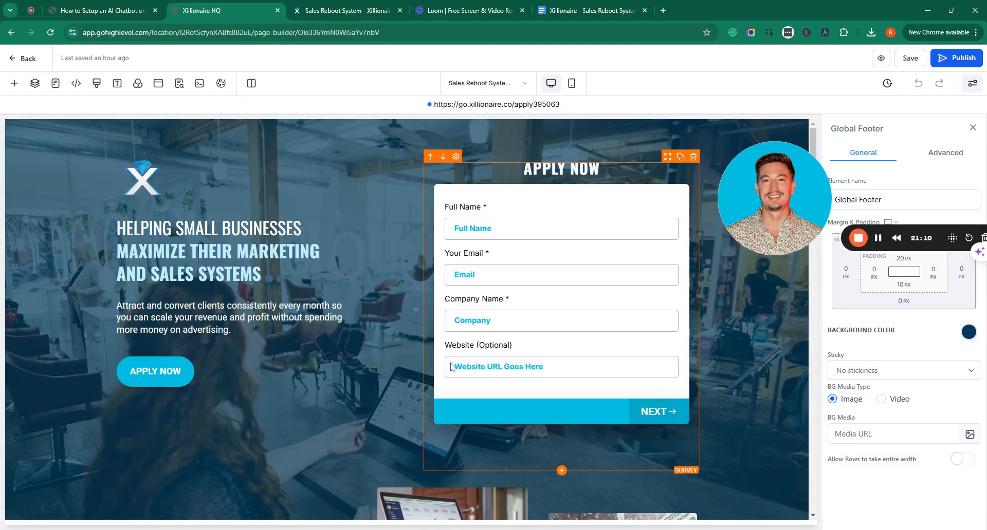
{"action": "left_click", "coordinate": [14, 84]}
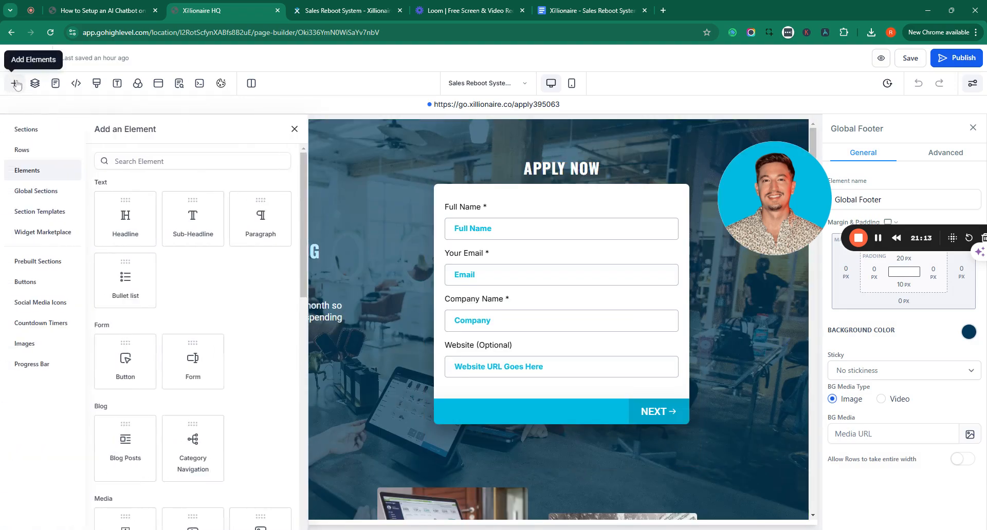
{"action": "type", "text": "html"}
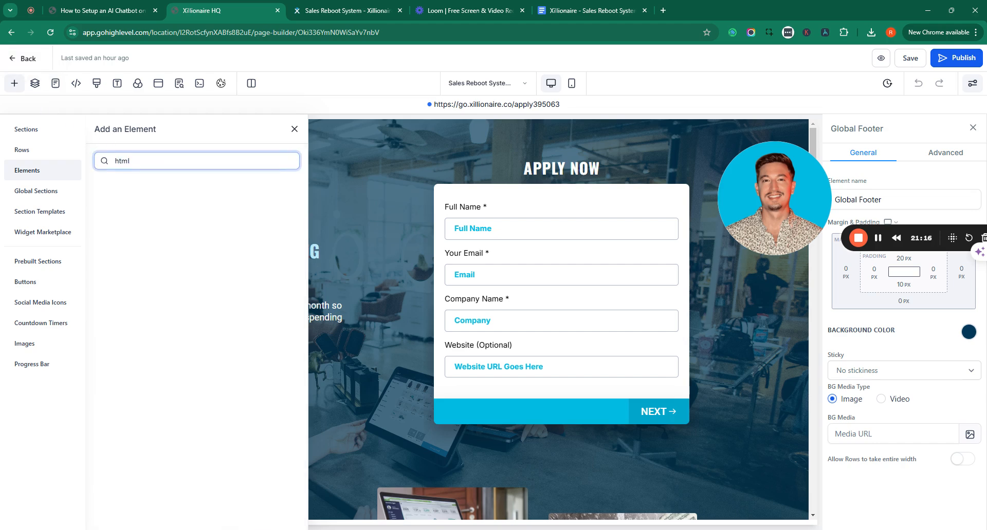
{"action": "key", "text": "ctrl+a"}
{"action": "type", "text": "cod"}
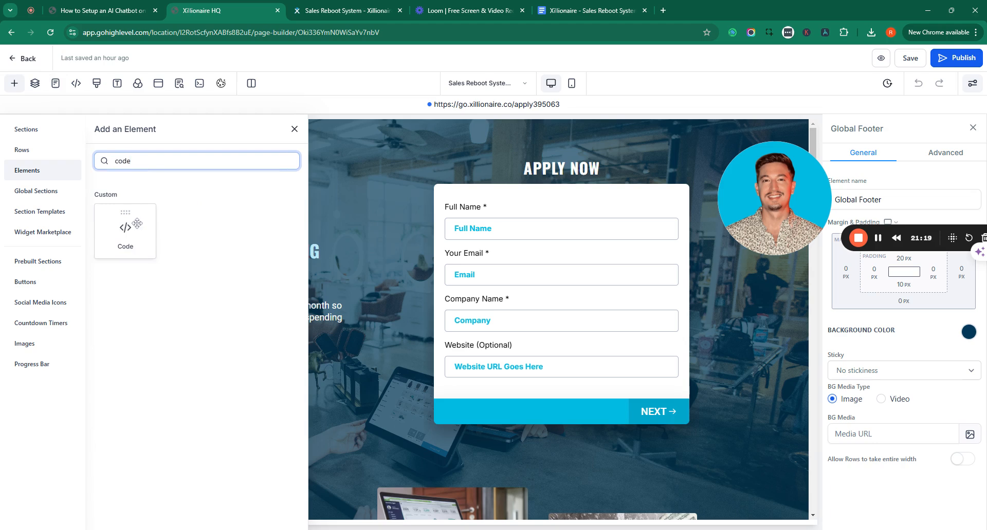
{"action": "key", "text": "BackSpace"}
{"action": "key", "text": "BackSpace"}
{"action": "key", "text": "BackSpace"}
{"action": "key", "text": "BackSpace"}
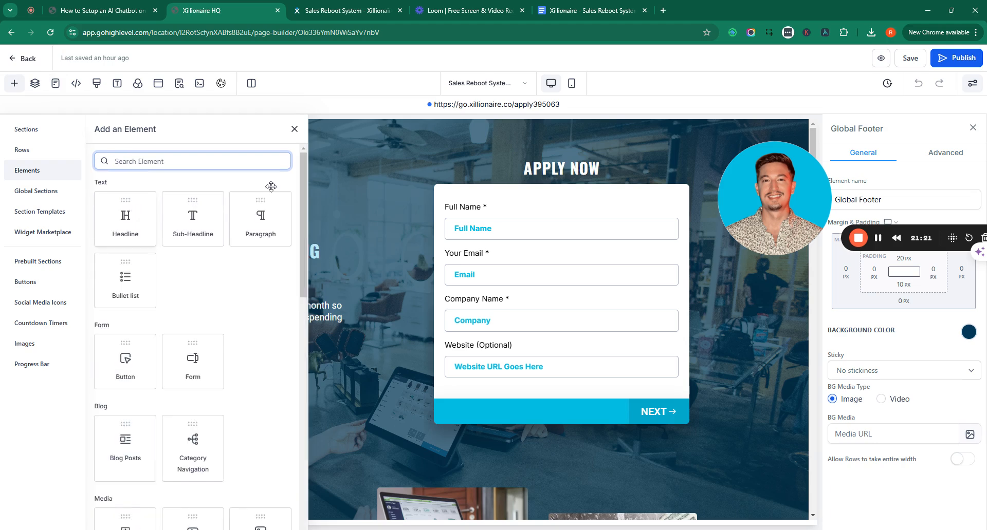
{"action": "left_click", "coordinate": [294, 129]}
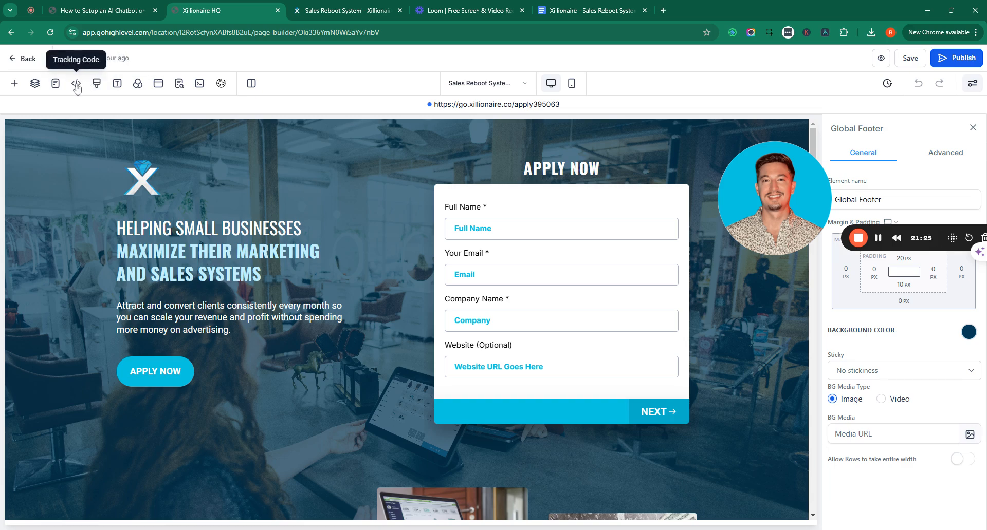
{"action": "scroll", "coordinate": [370, 291], "scroll_direction": "down", "scroll_amount": 8}
{"action": "scroll", "coordinate": [756, 394], "scroll_direction": "up", "scroll_amount": 9}
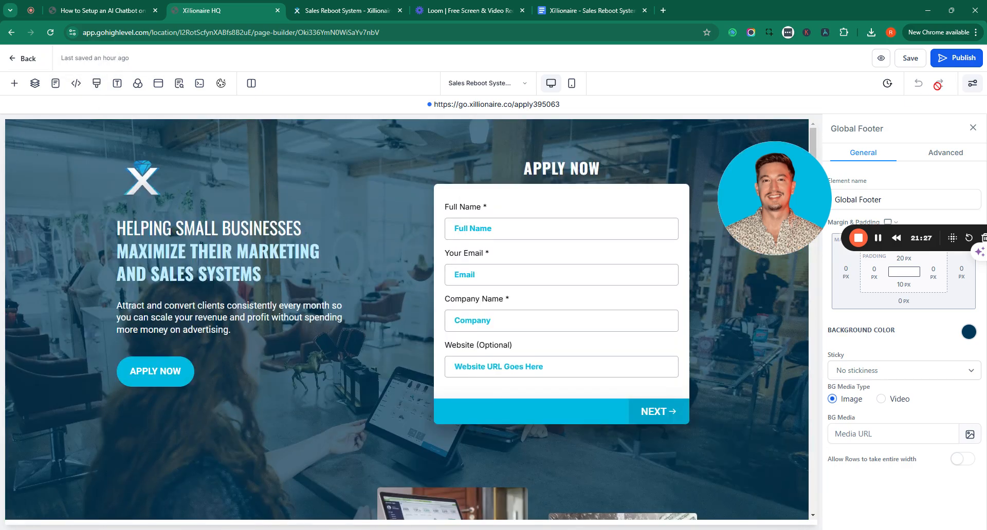
Publish the Apply Now page and reload the live go.xillionaire.co/evaluation tab
{"action": "left_click", "coordinate": [959, 59]}
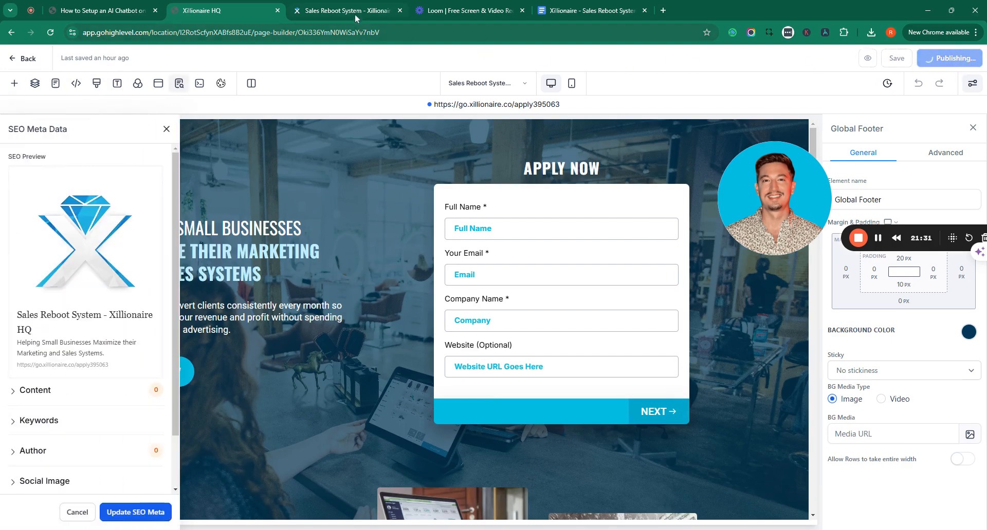
{"action": "left_click", "coordinate": [353, 12]}
{"action": "left_click", "coordinate": [51, 36]}
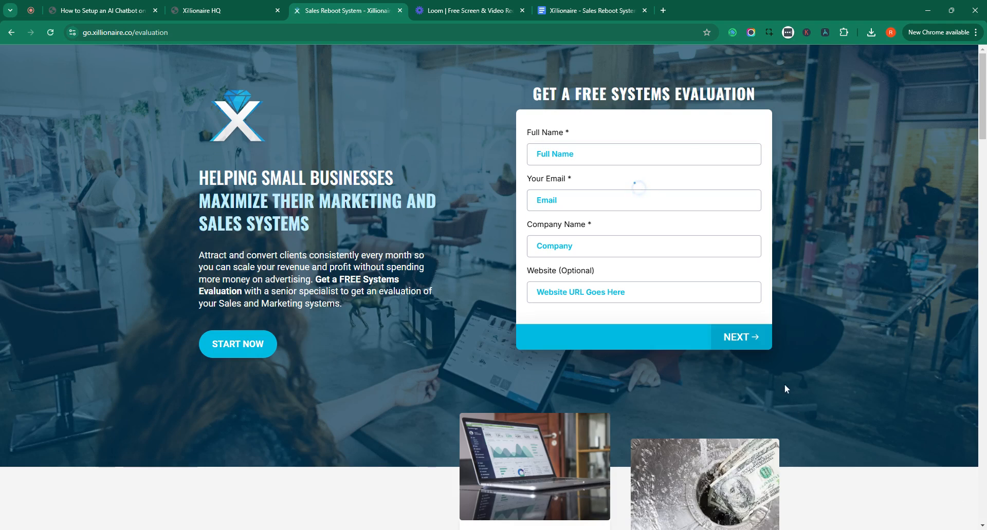
Open the chat bubble on the live evaluation page to show the 'Have a question?' form
{"action": "left_click_drag", "start_coordinate": [781, 212], "coordinate": [122, 389]}
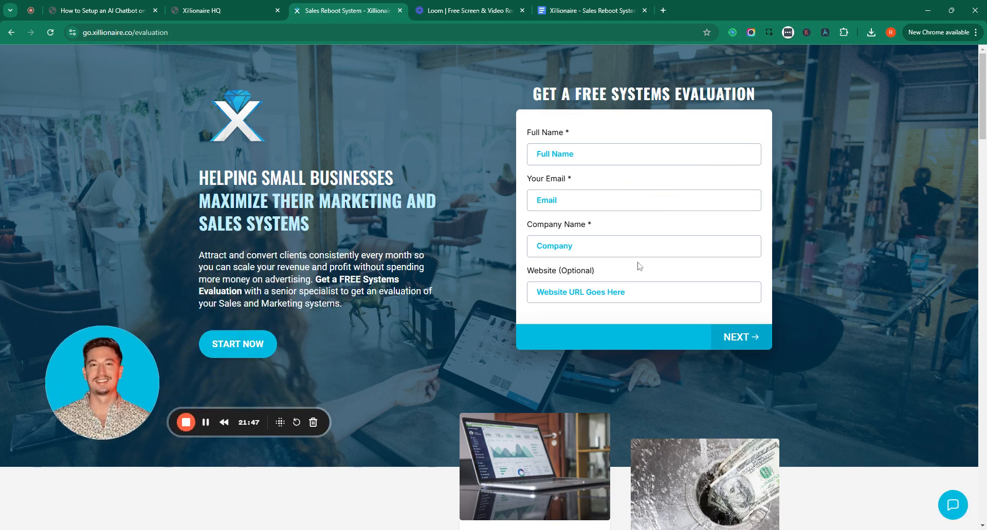
{"action": "left_click", "coordinate": [952, 508]}
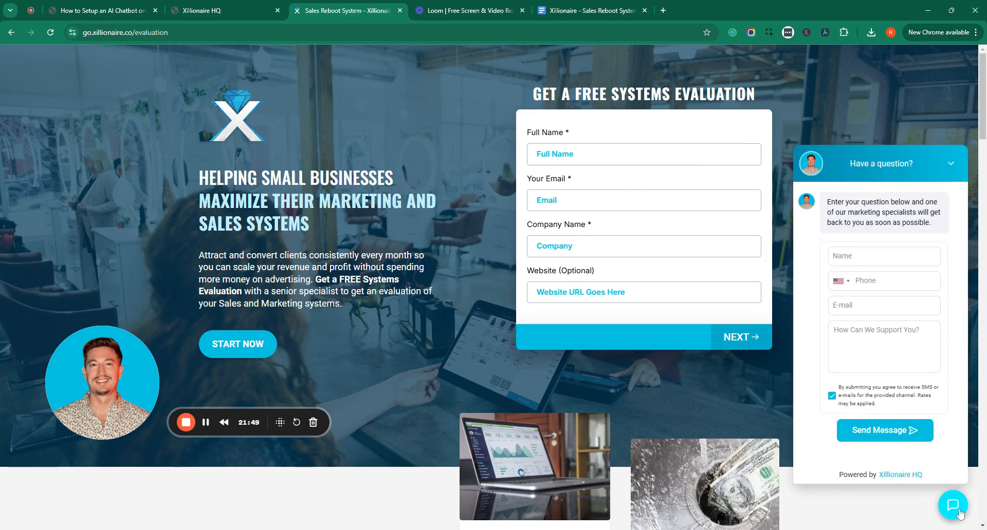